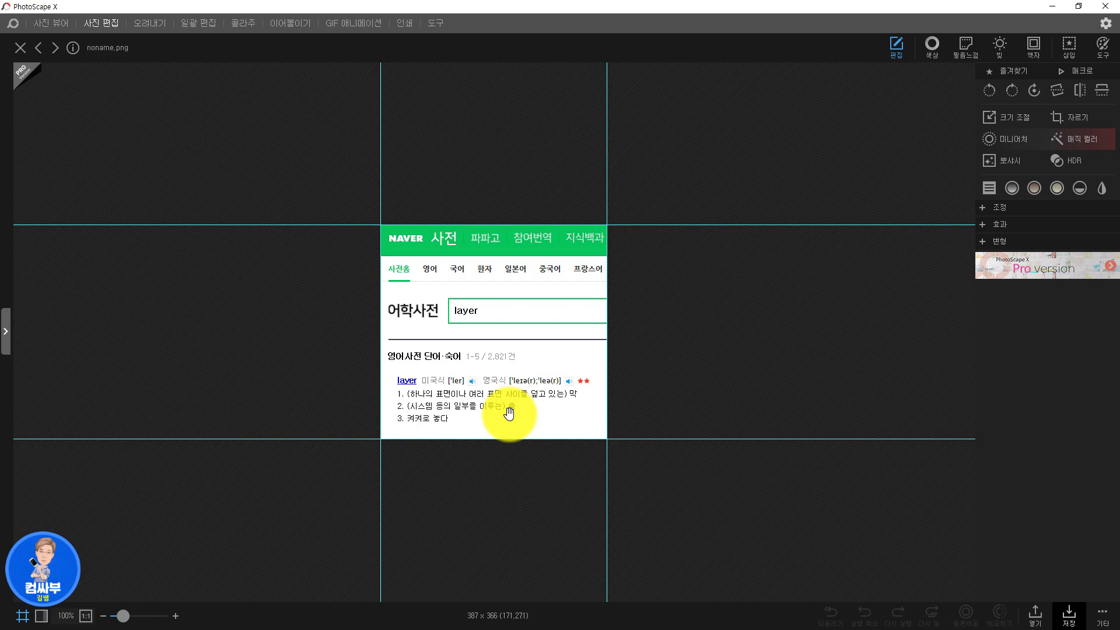
Step: Open 01. R.png from the image folder and place 02. B.png and 03. G.png over it as image layers
click(5, 331)
click(42, 378)
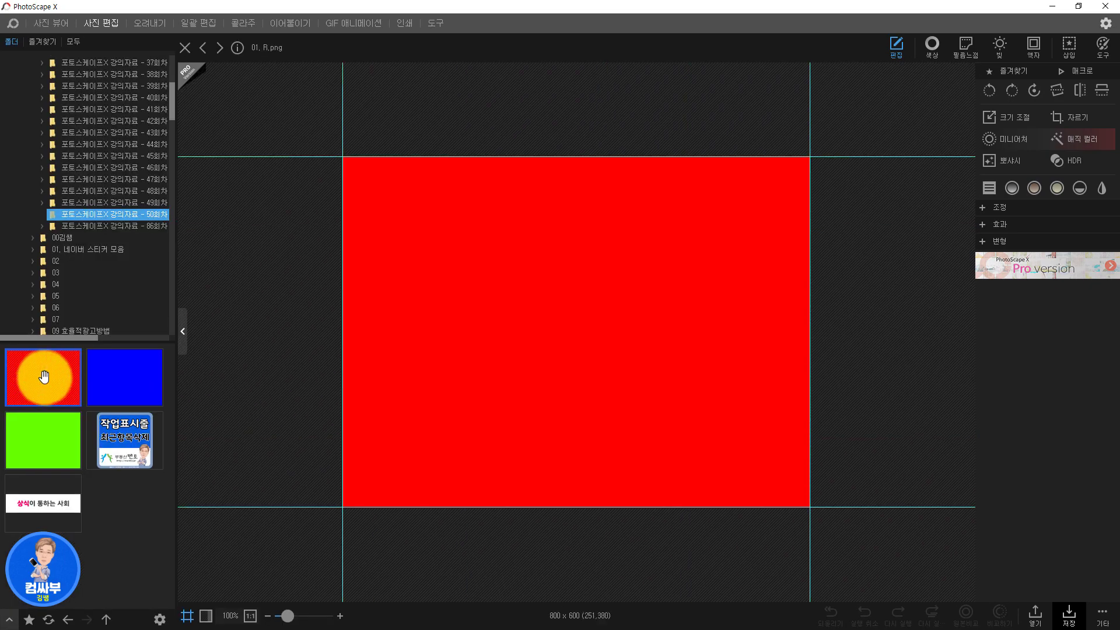
click(1064, 46)
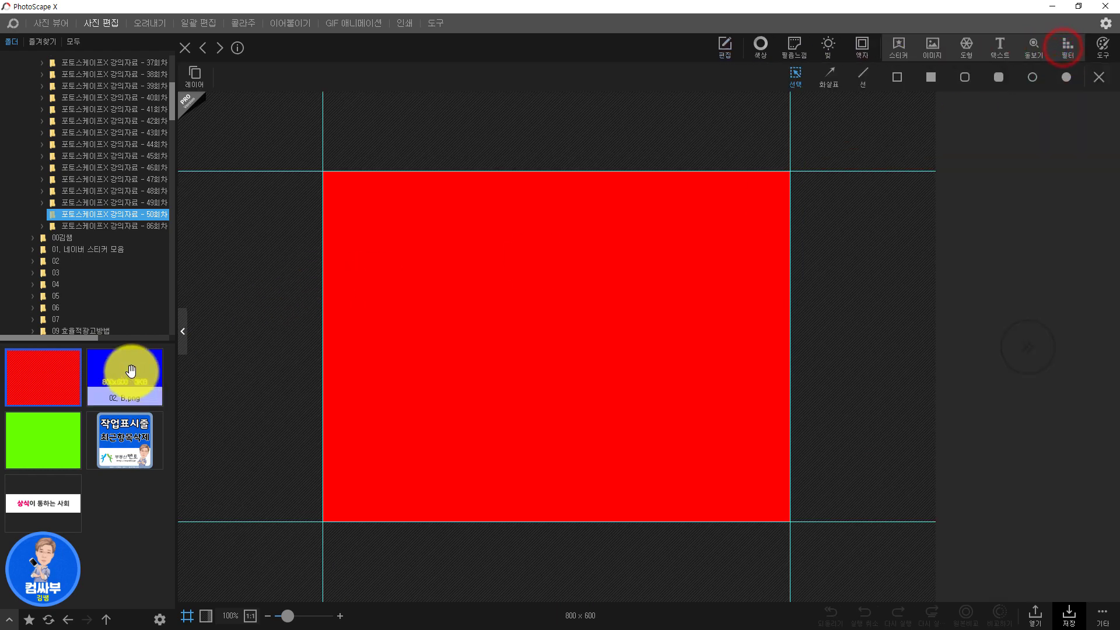
drag(130, 372, 506, 348)
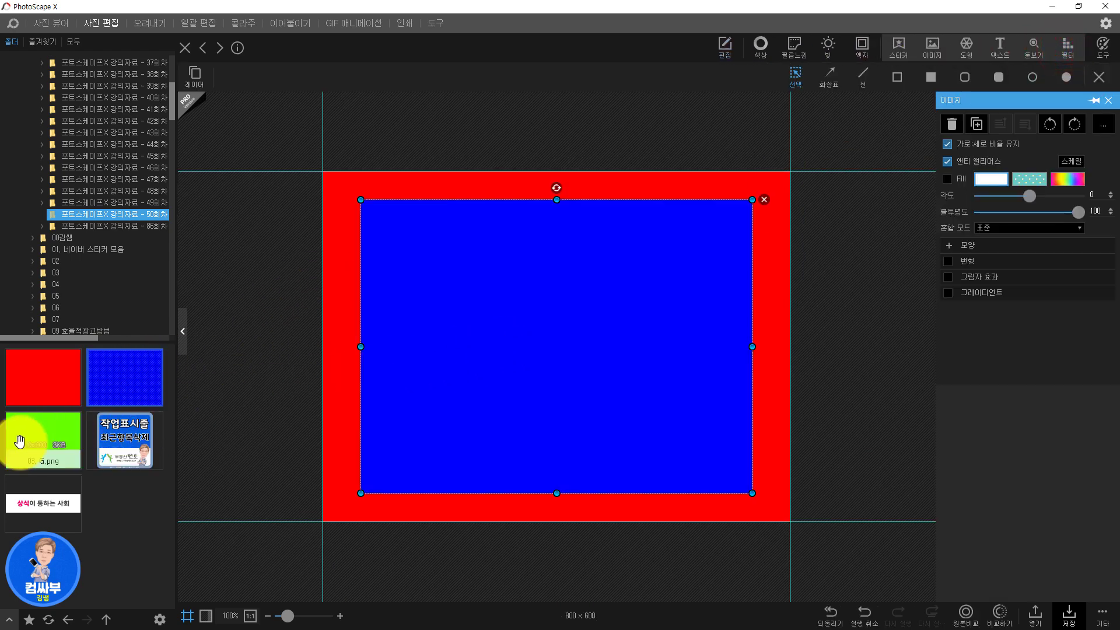
drag(19, 441, 505, 338)
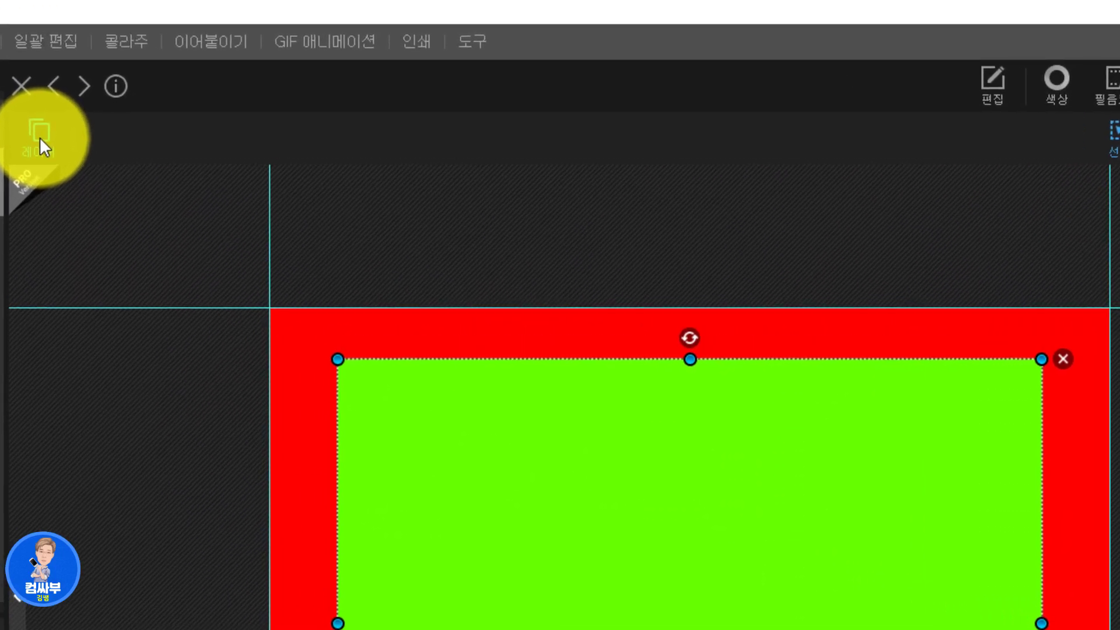
Step: Show the layer list and deselect the green image layer
click(40, 138)
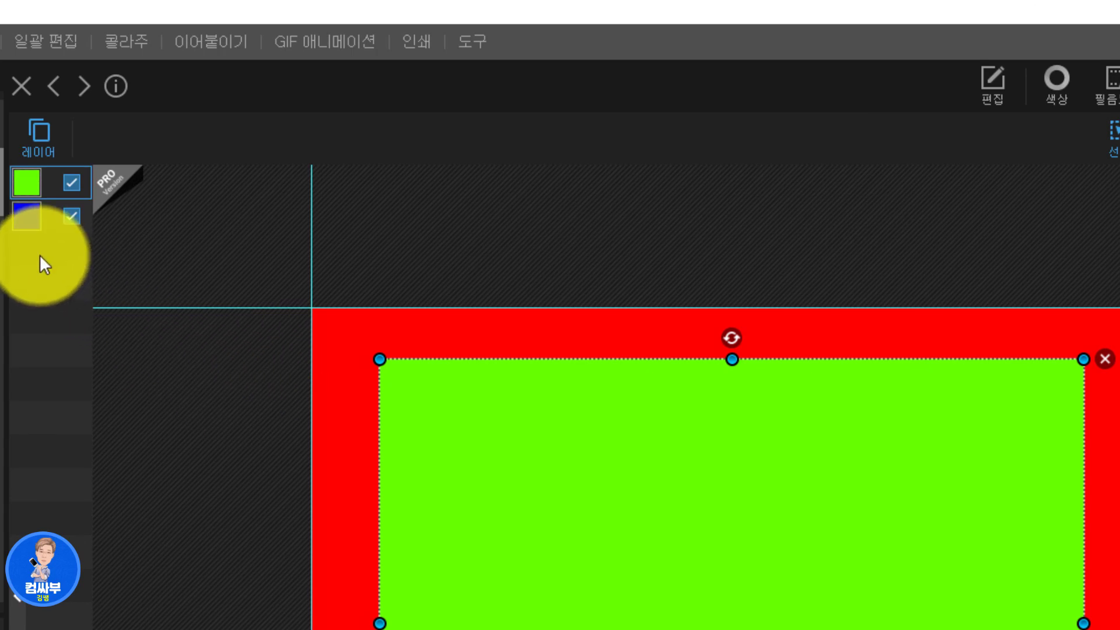
click(181, 545)
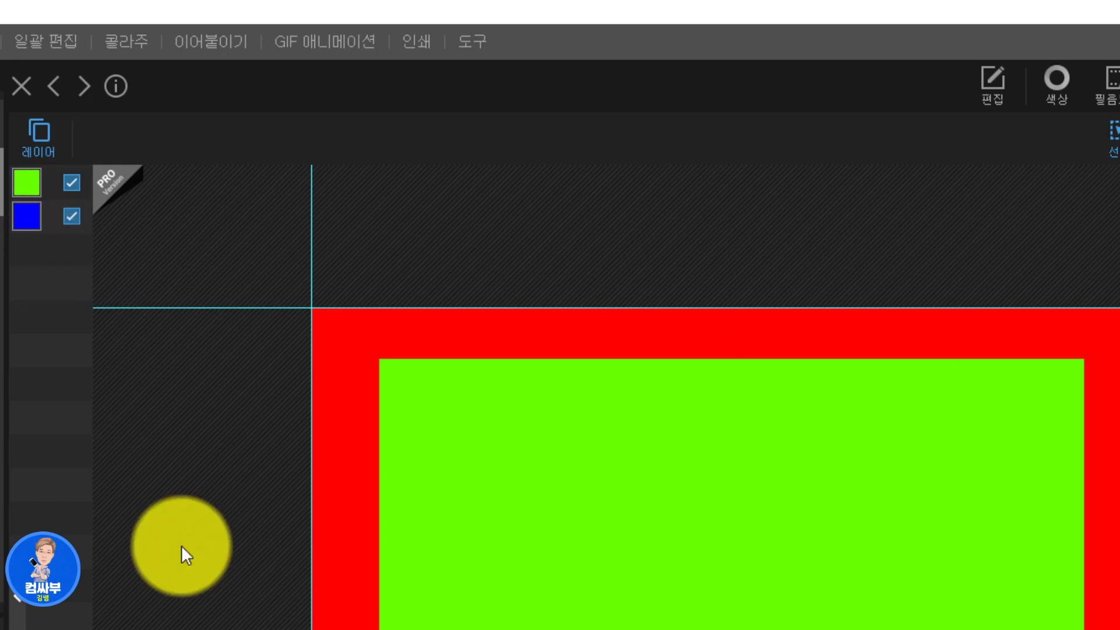
Step: Discard the red-based composition without saving and create a new 800 x 600 px canvas with a white background
key(Escape)
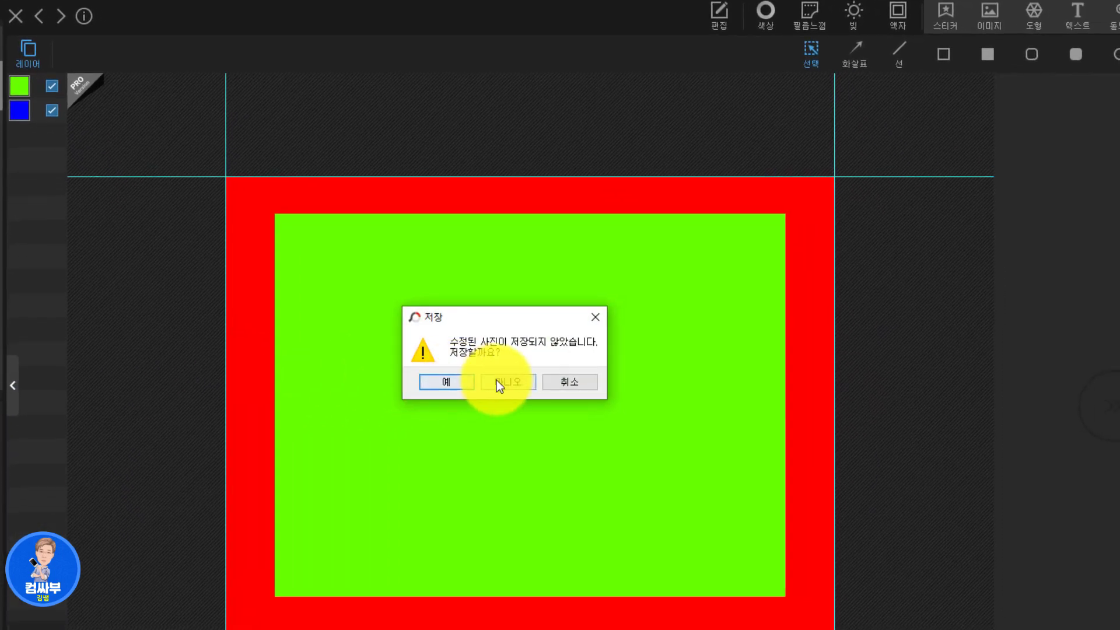
click(497, 382)
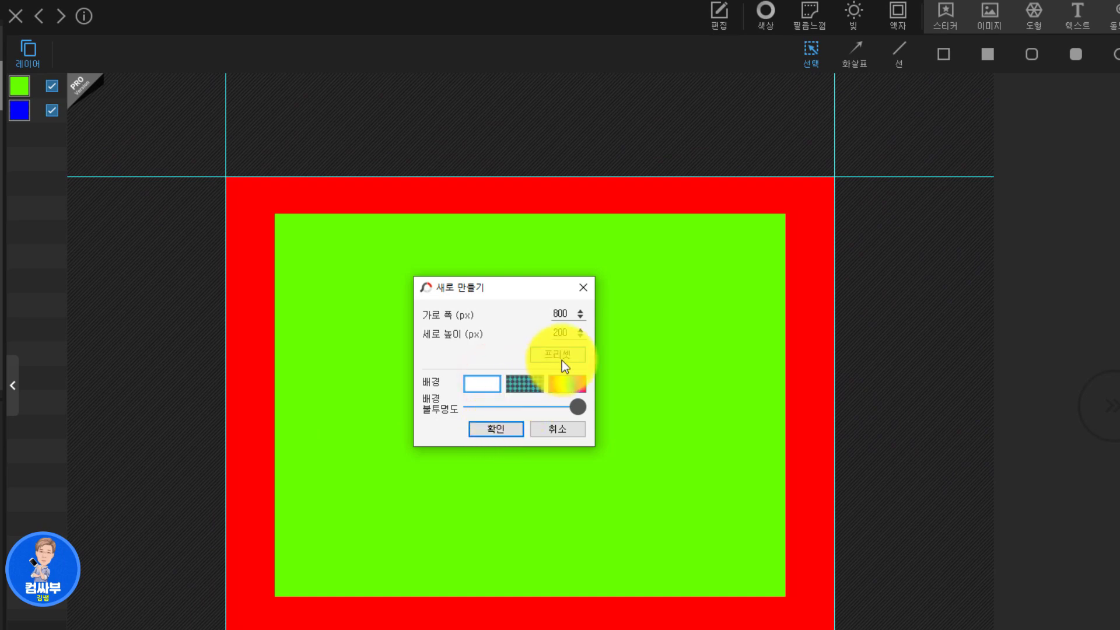
key(Return)
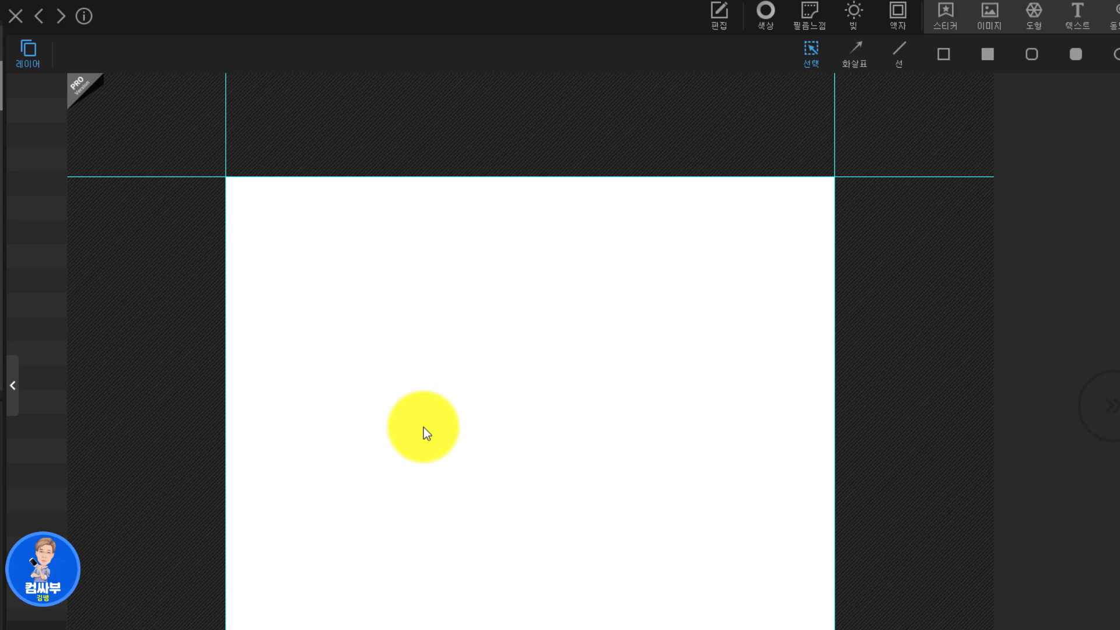
Step: Add 01. R.png, 02. B.png and 03. G.png to the white canvas as stacked layers, with green on top
click(43, 59)
click(39, 58)
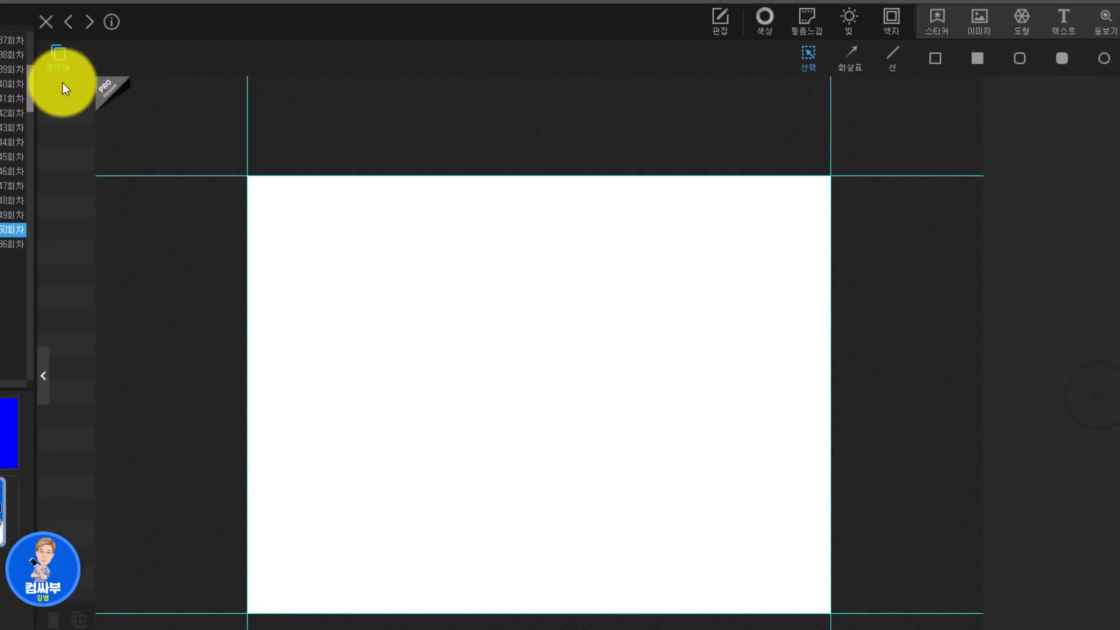
drag(42, 375, 500, 375)
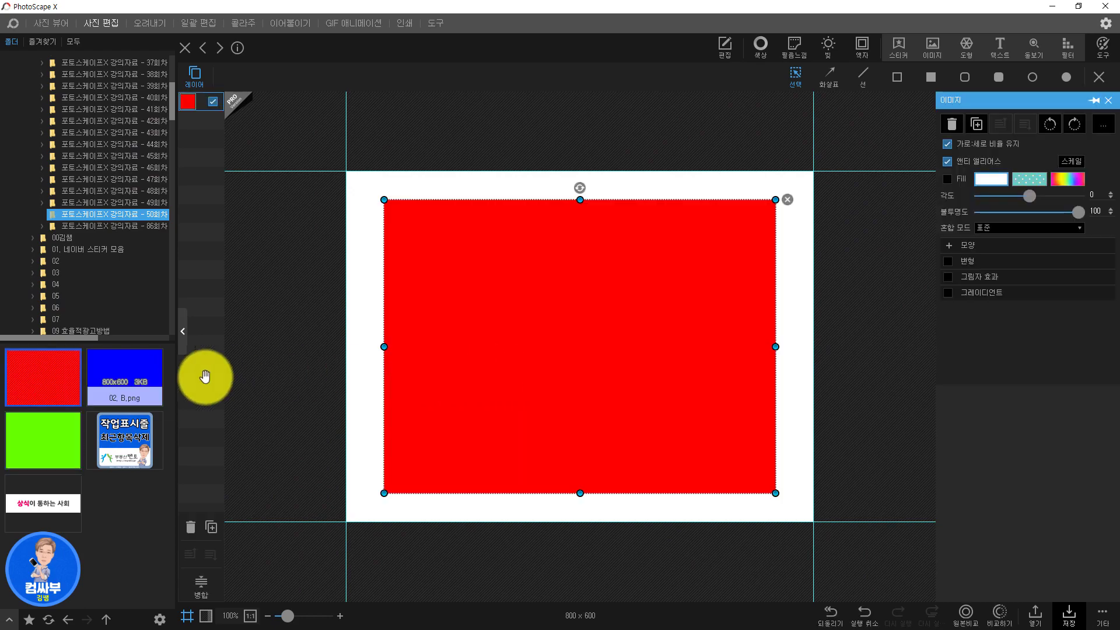
drag(124, 376, 458, 380)
drag(38, 437, 611, 355)
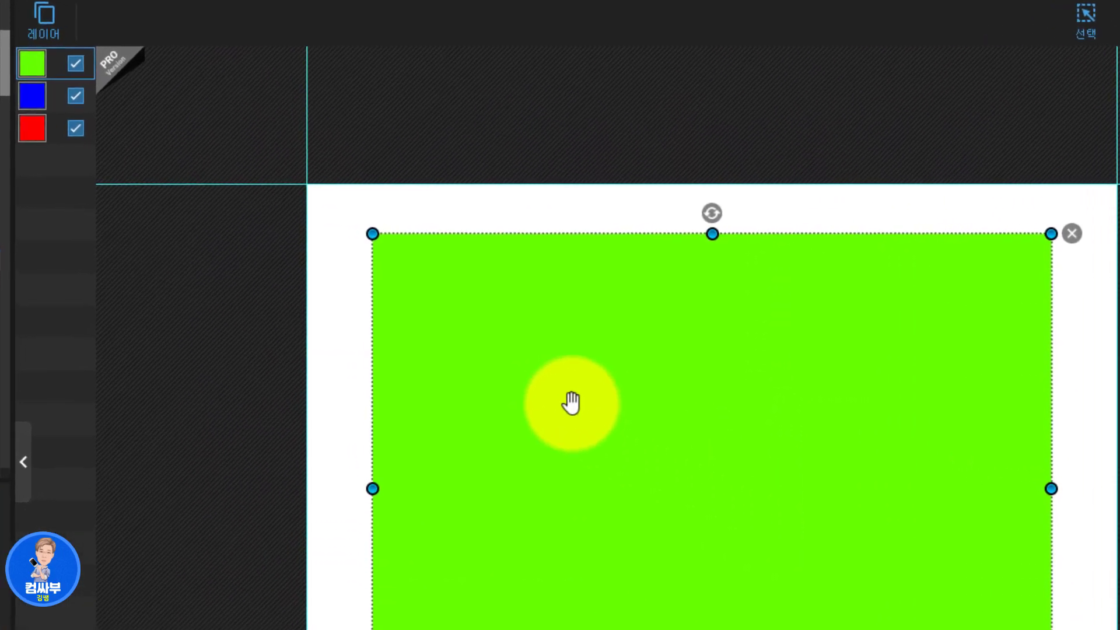
Step: Hide the green layer to reveal the blue layer beneath it, and show it again
drag(38, 127, 36, 71)
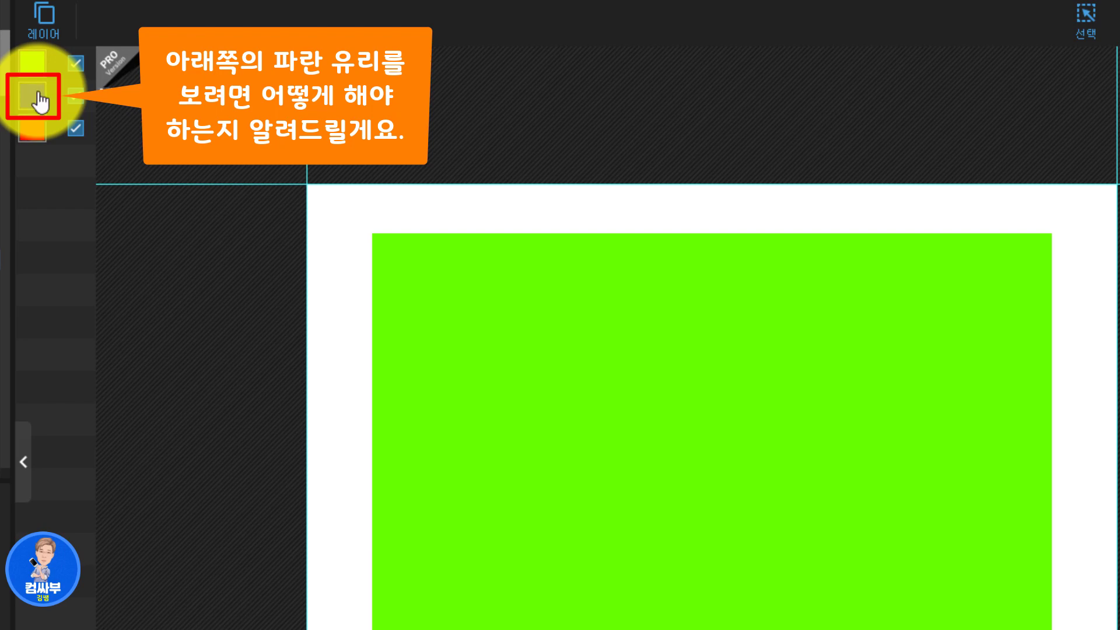
click(76, 64)
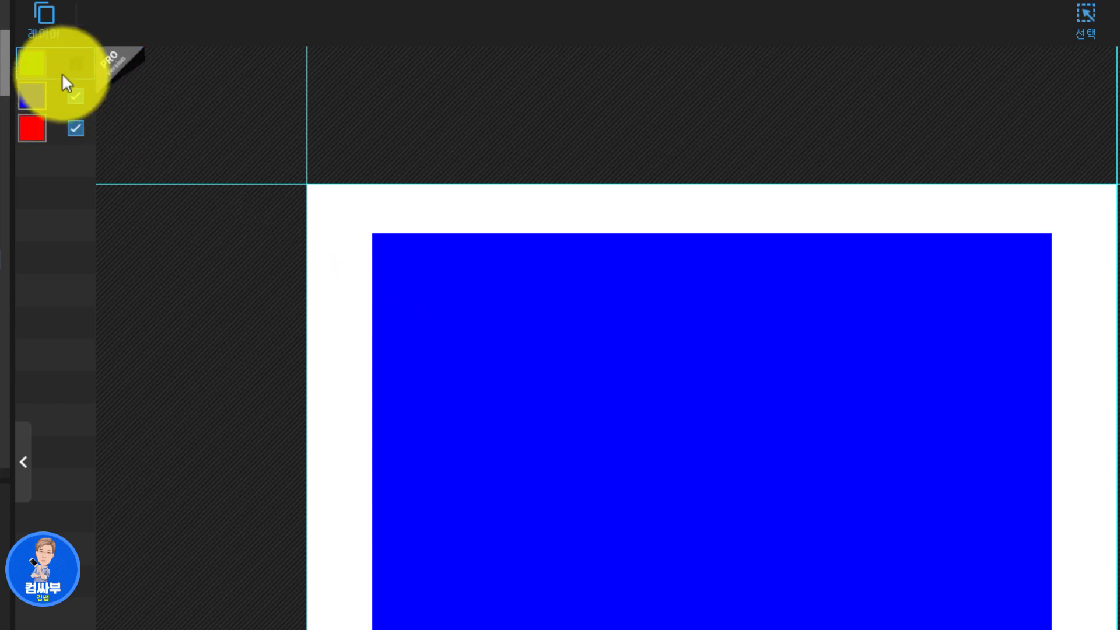
click(73, 16)
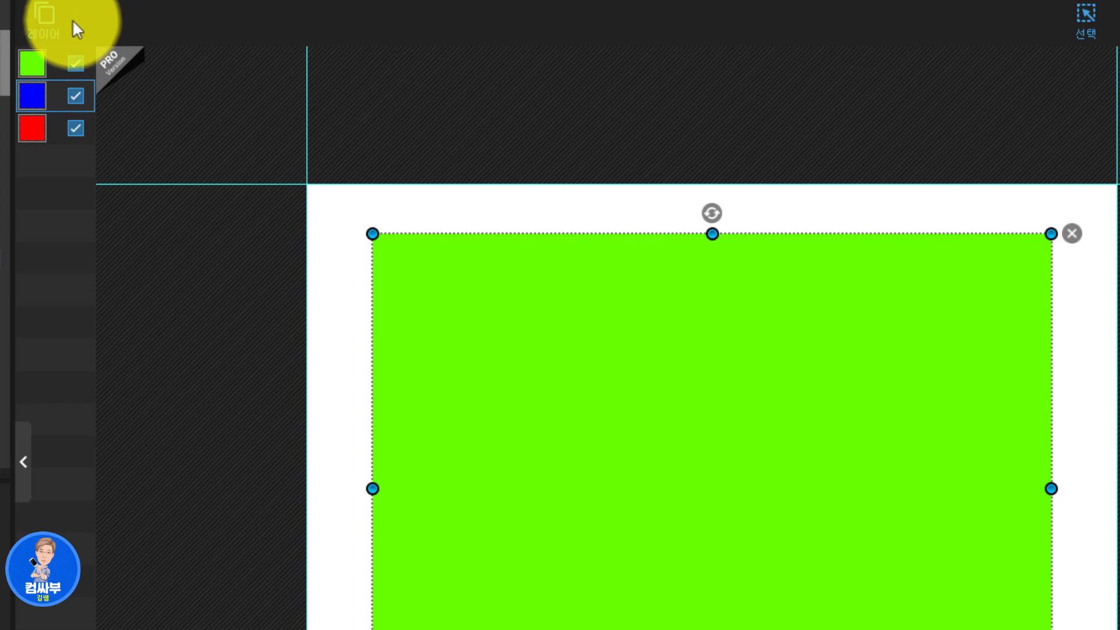
Step: Bring the blue layer to the very front of the layer stack
drag(34, 96, 37, 52)
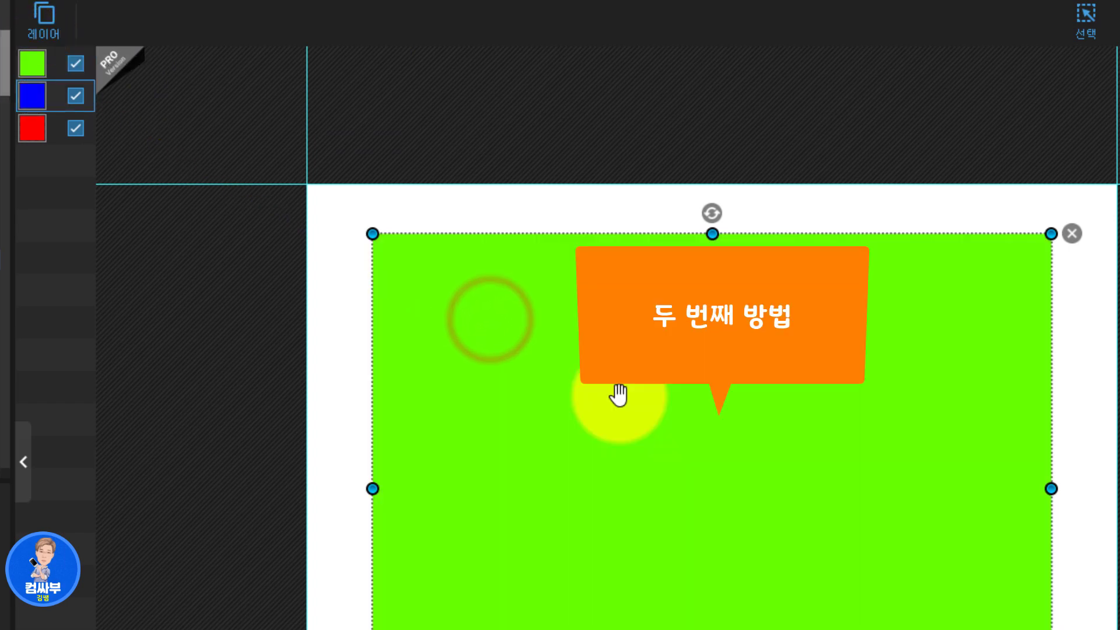
right_click(617, 394)
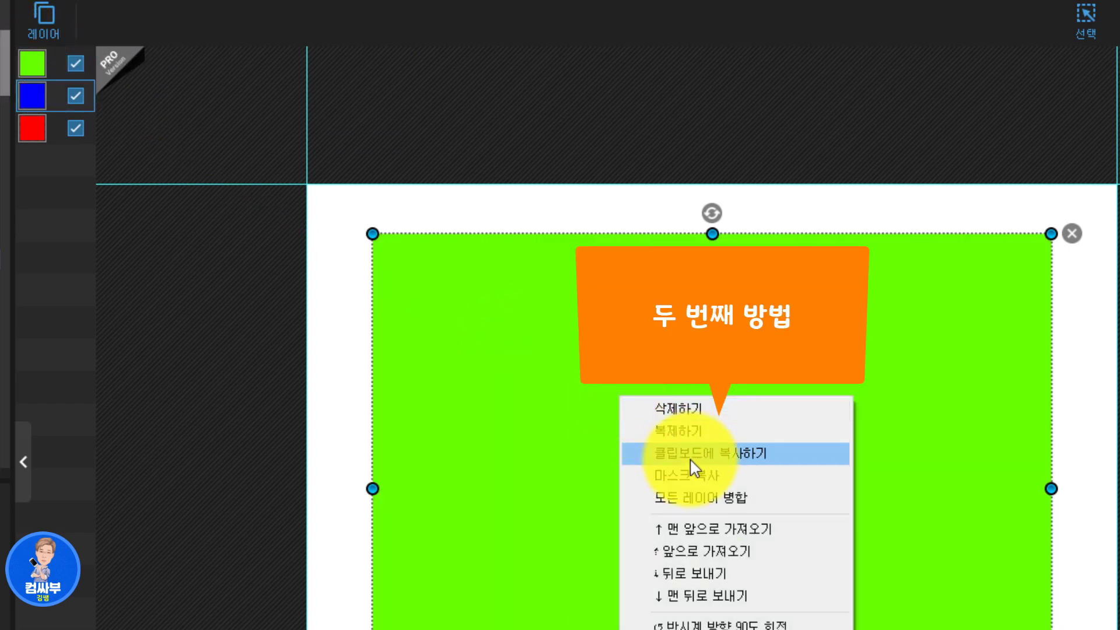
click(729, 526)
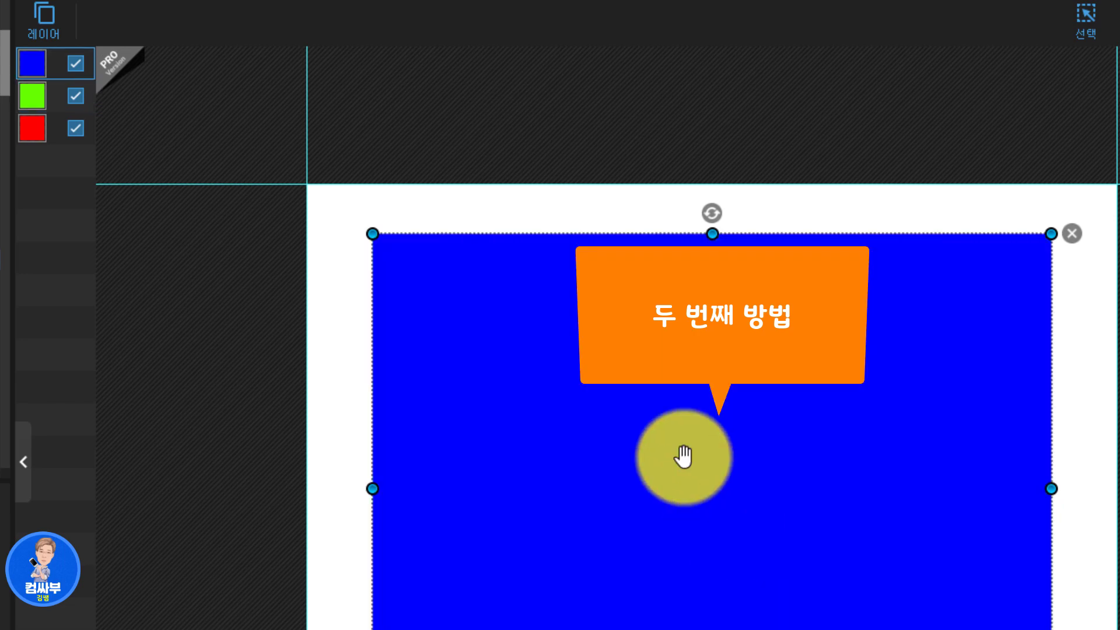
Step: Bring the blue layer forward one level and move it back below the green layer
right_click(684, 456)
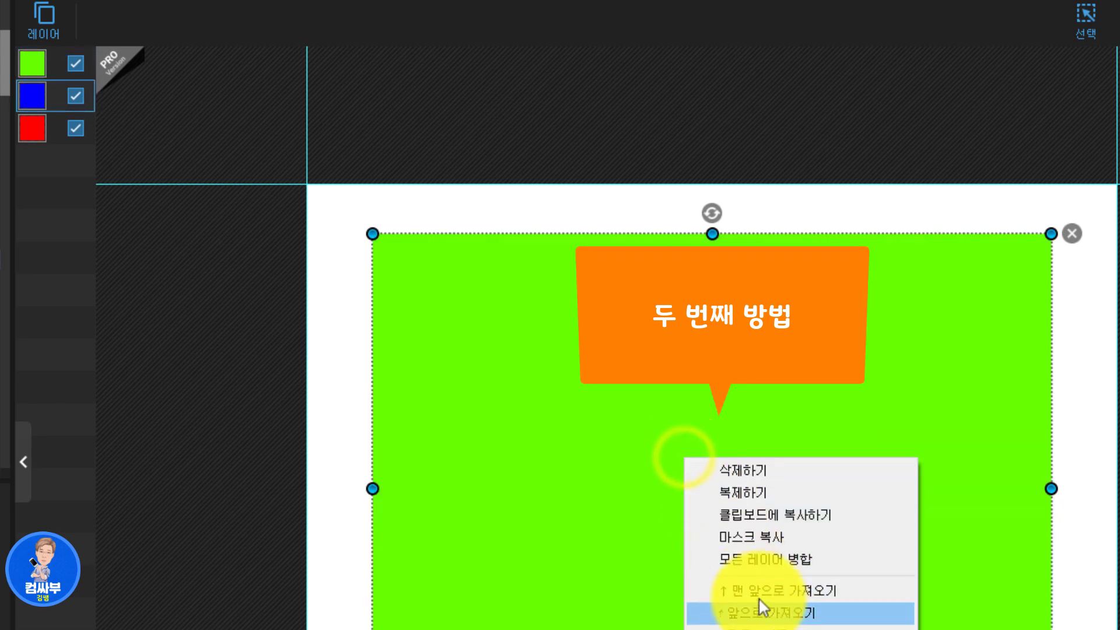
click(764, 609)
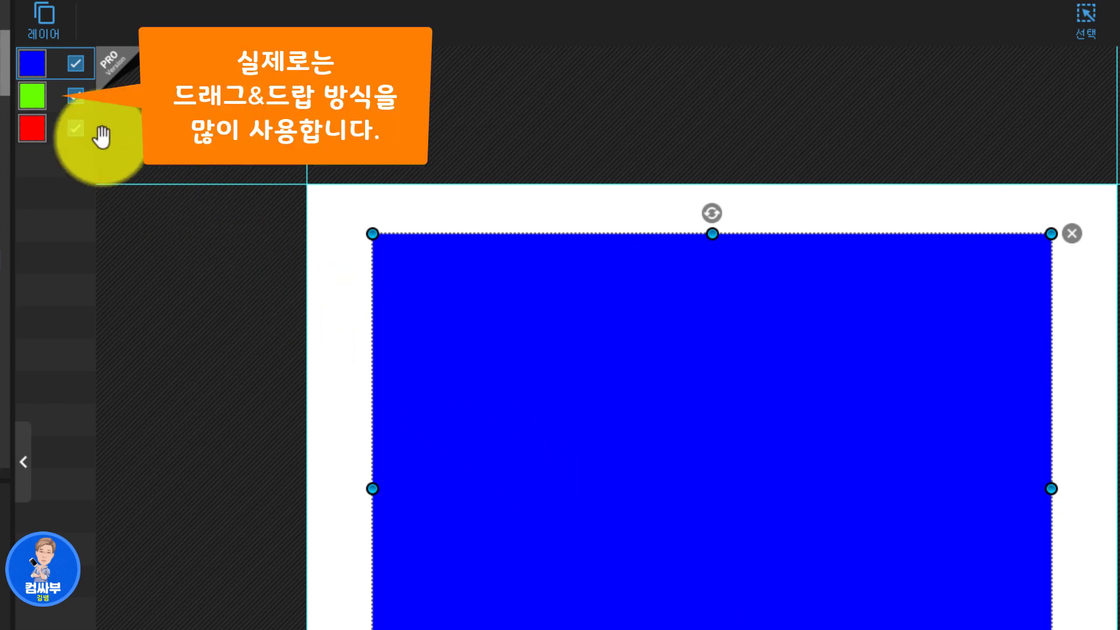
drag(31, 62, 36, 100)
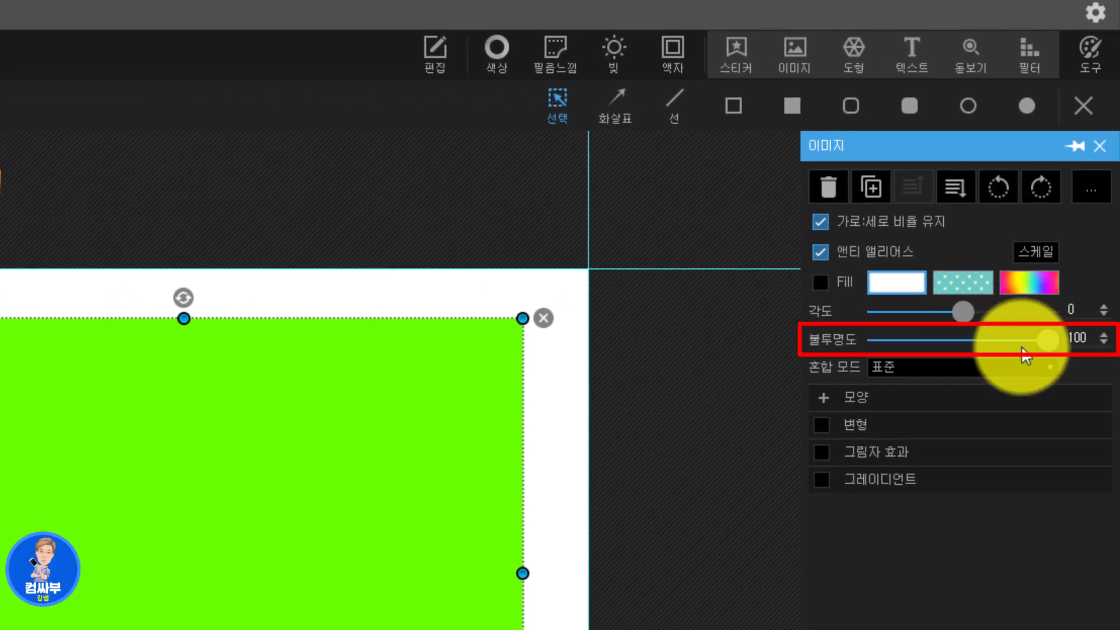
Step: Lower the top layer's opacity to 10 and set it back to 100
drag(1048, 341, 812, 345)
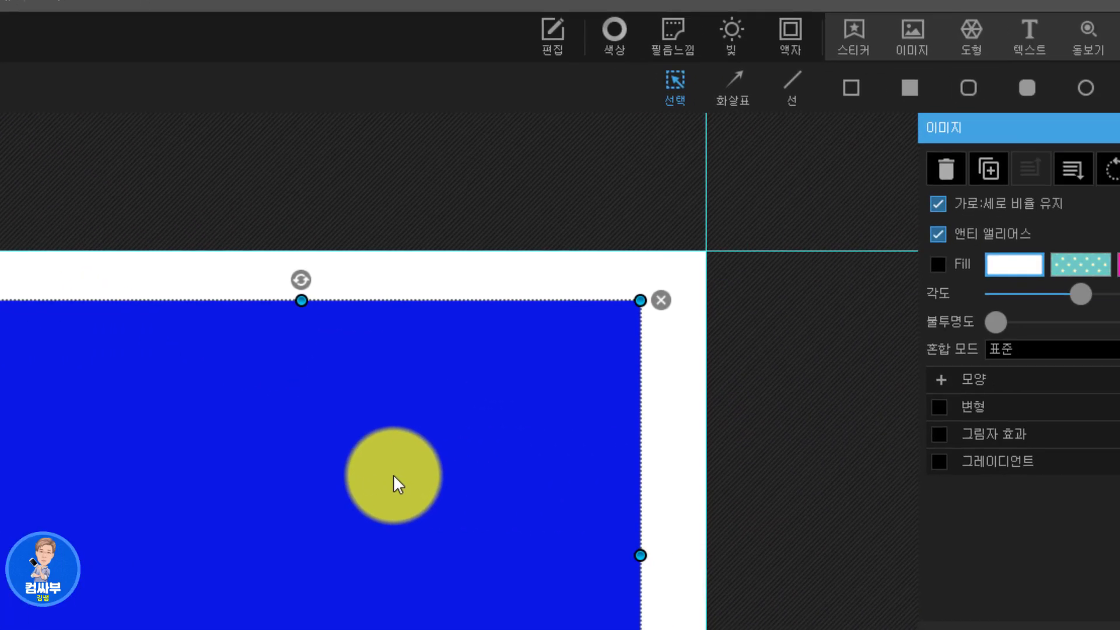
double_click(1072, 316)
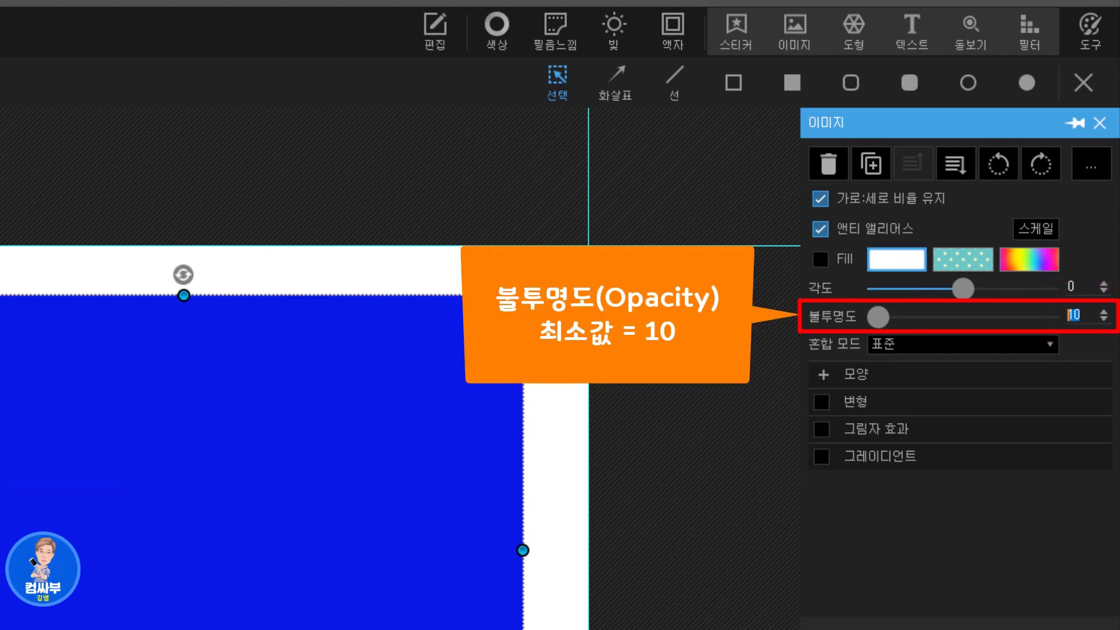
text(100)
key(Return)
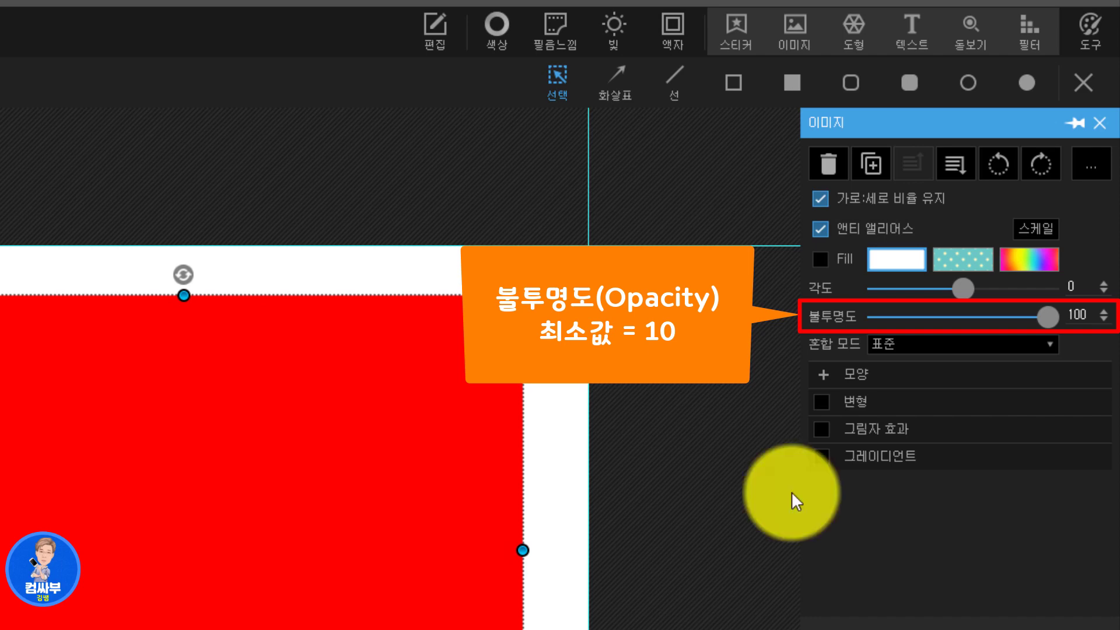
Step: Lower the opacity of the red image layer to the minimum
drag(1045, 317, 819, 324)
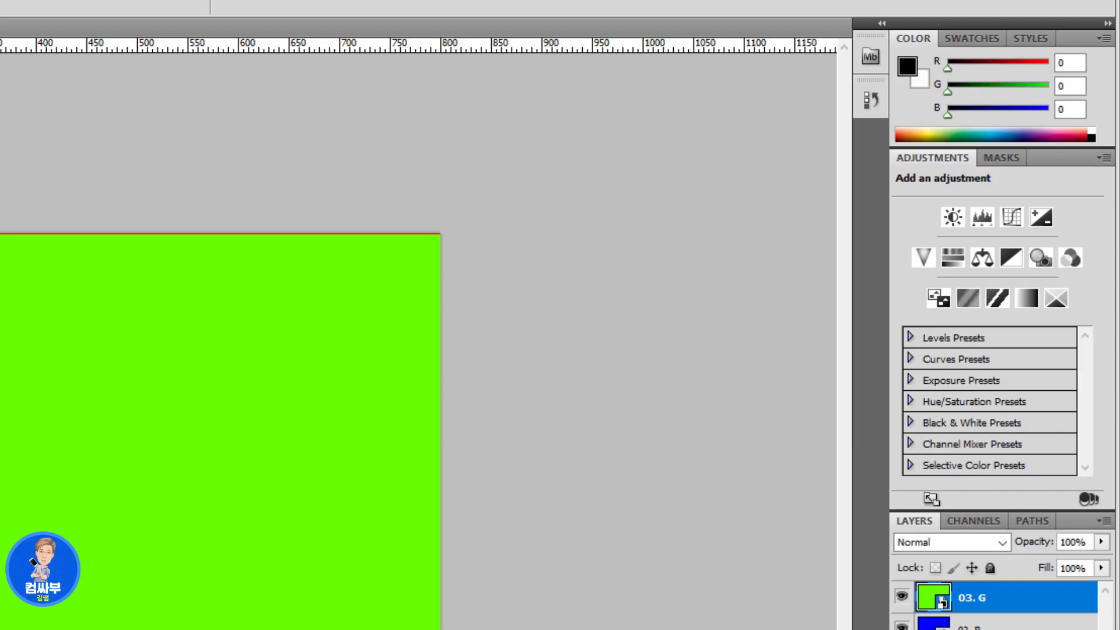
Step: Switch to Photoshop, set the 03. G layer's opacity to 0%, and slide it back up towards full opacity
click(1080, 542)
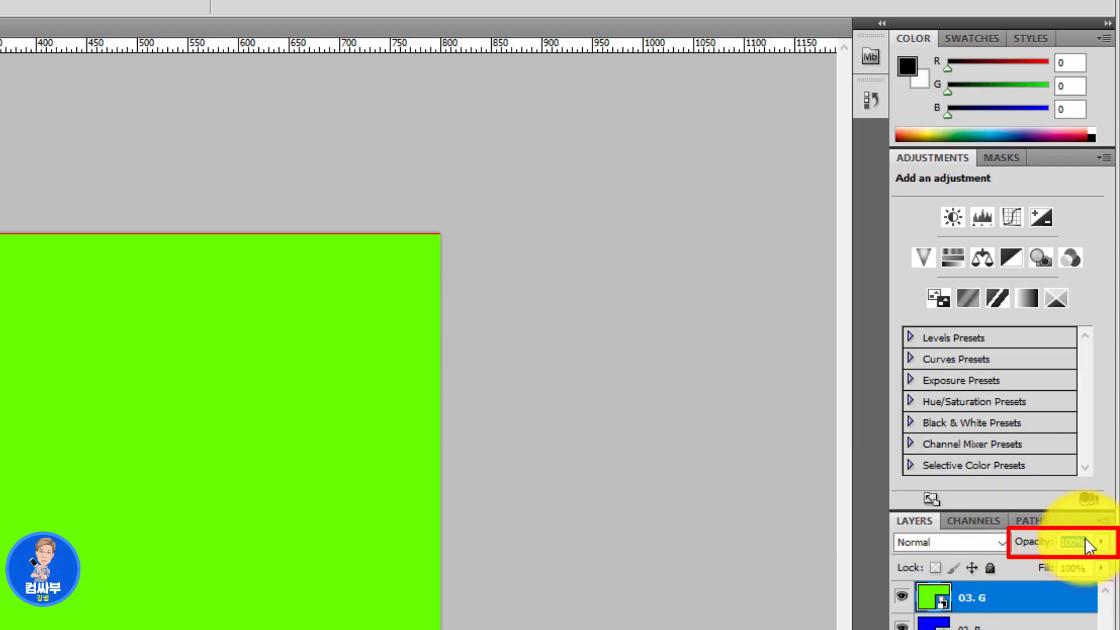
text(0)
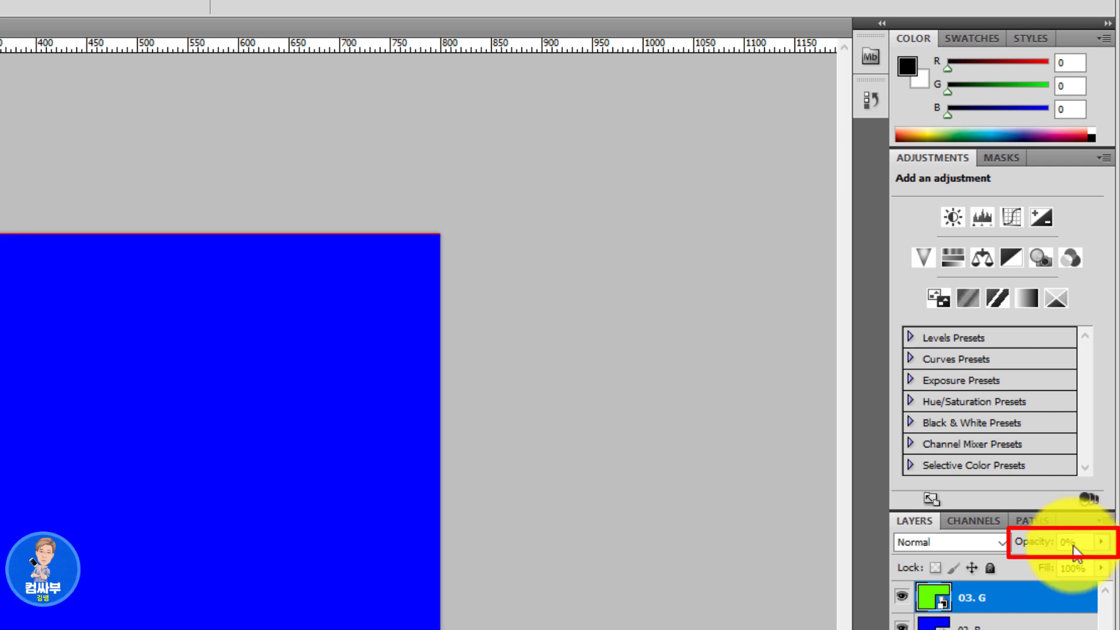
click(1047, 559)
click(1100, 541)
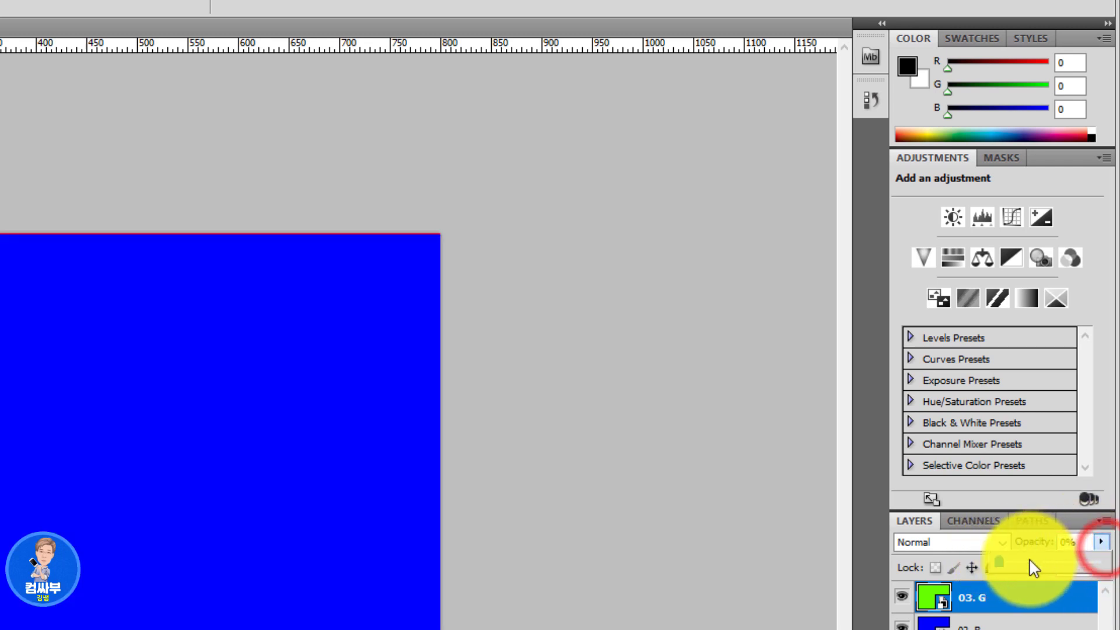
click(1031, 559)
drag(1030, 559, 1099, 561)
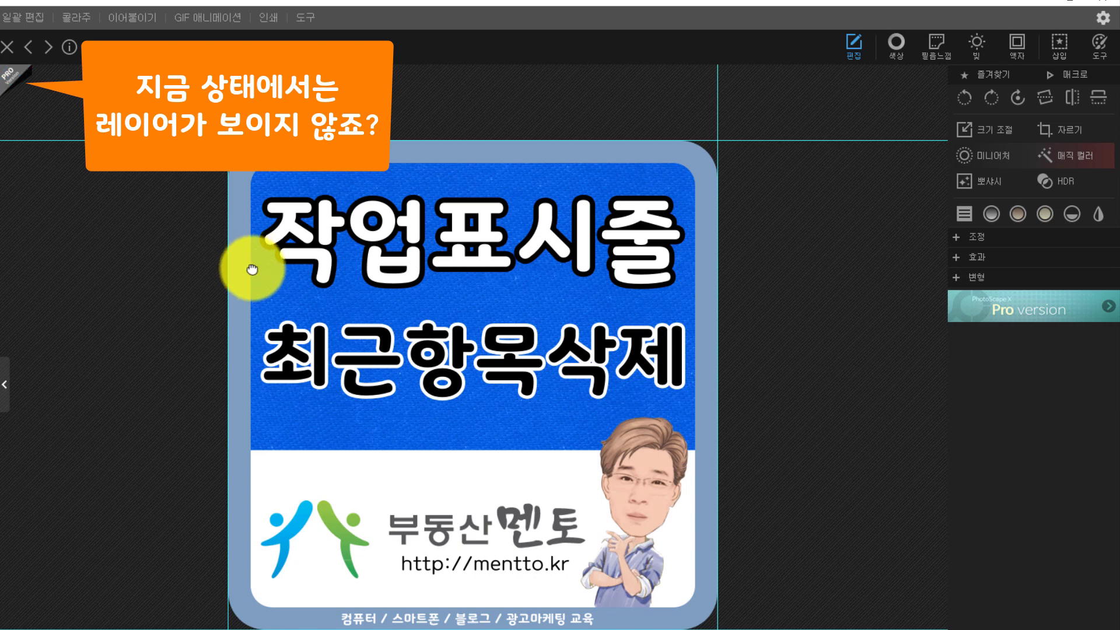
Step: Select the 최근항목삭제 text object on the canvas of 레이어샘플1.psxprj to open its layers for editing
click(264, 297)
click(264, 408)
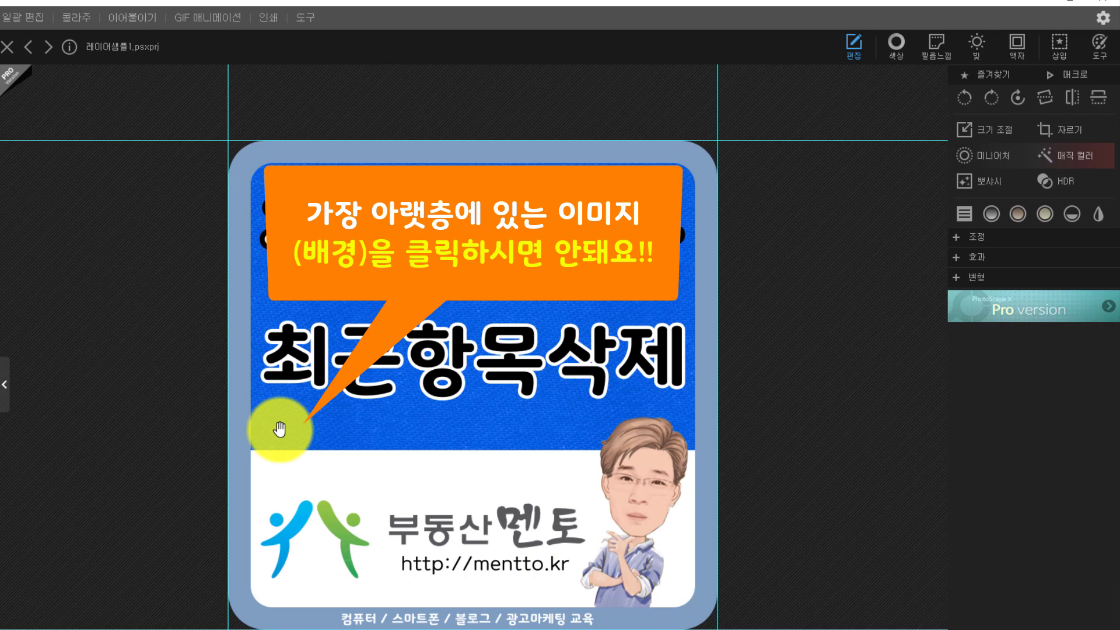
click(291, 378)
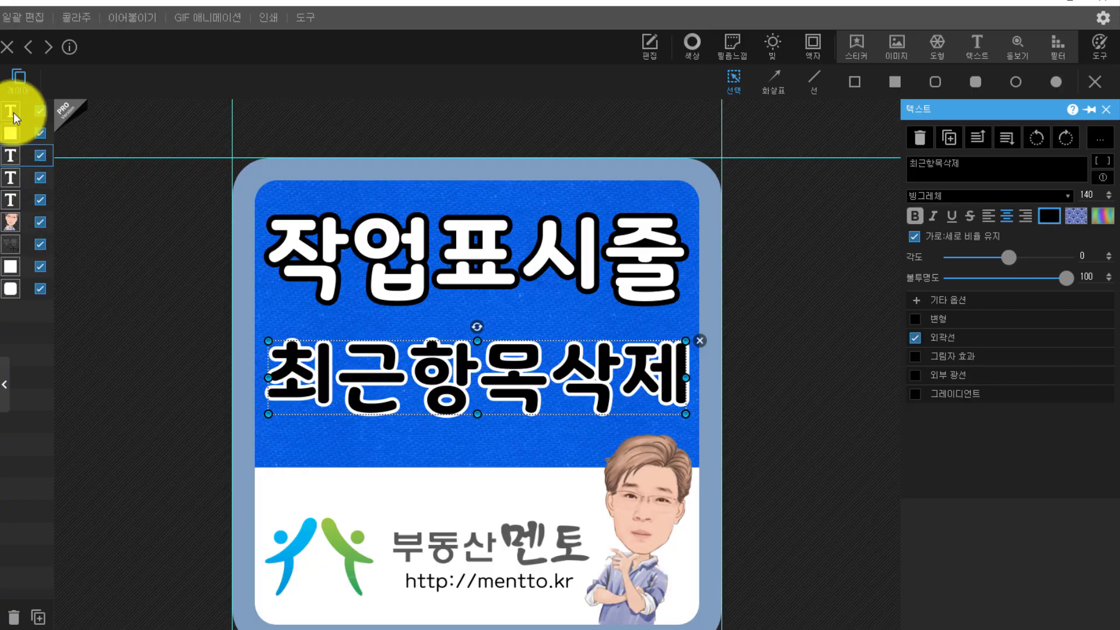
click(13, 113)
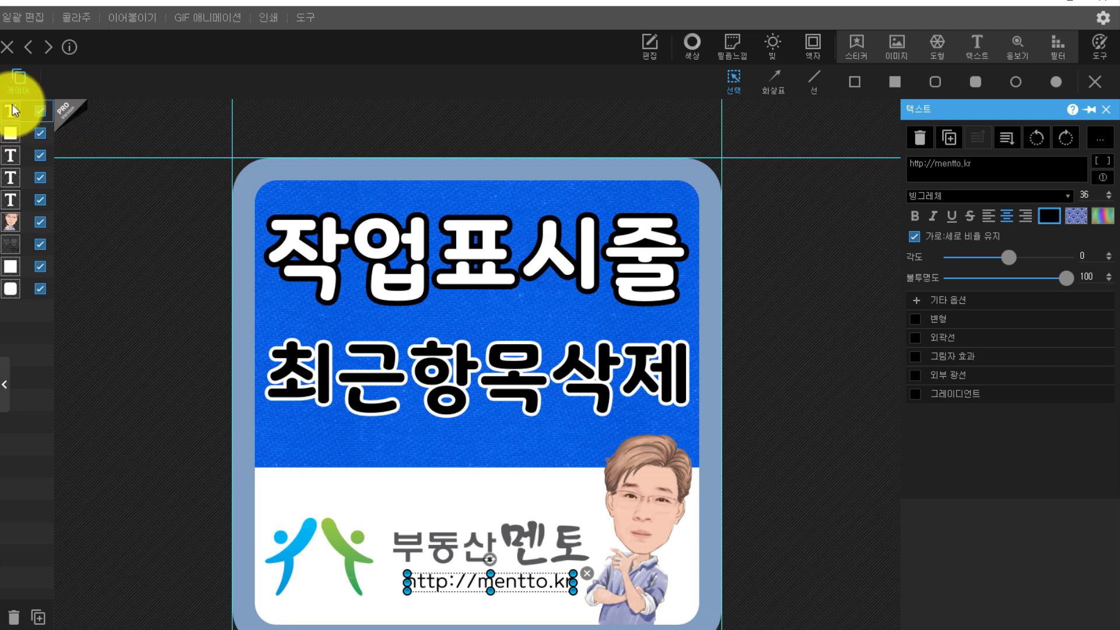
click(466, 552)
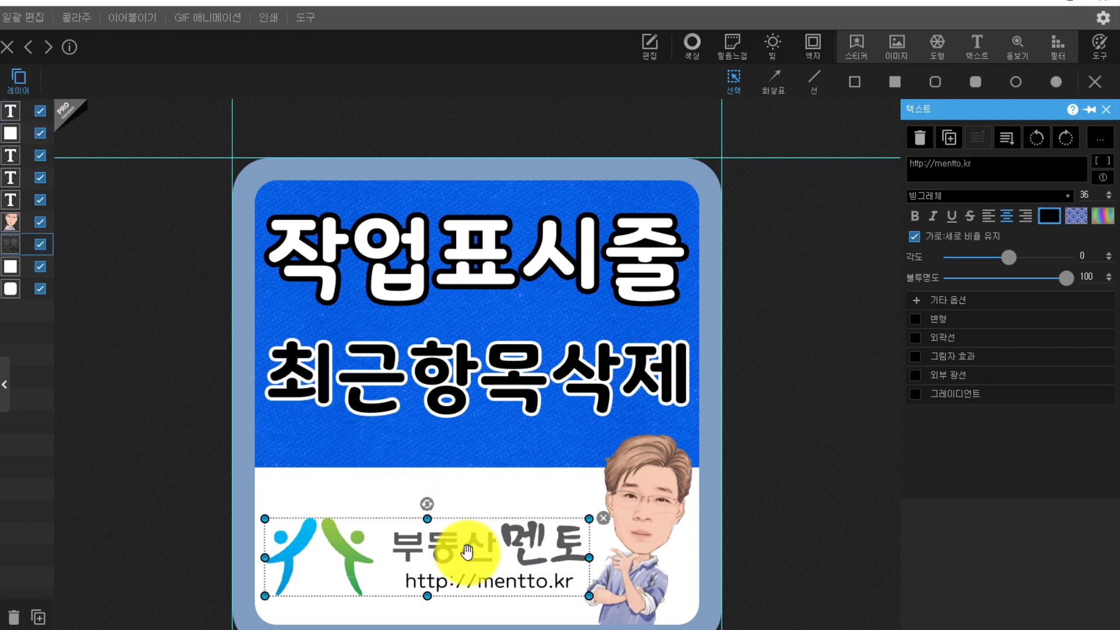
click(471, 581)
click(483, 583)
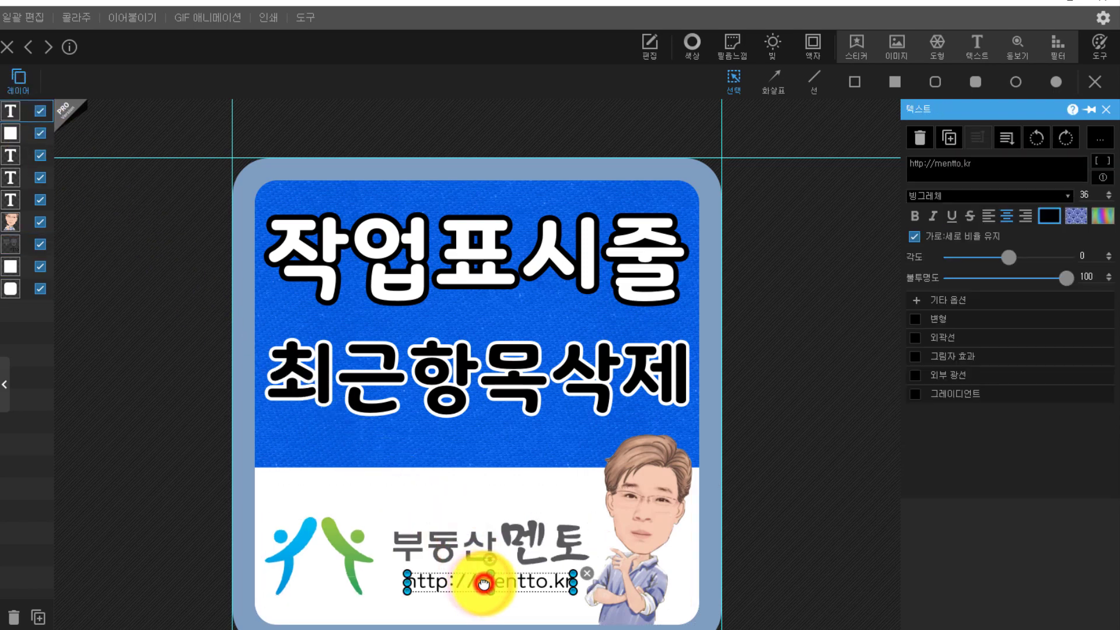
click(483, 583)
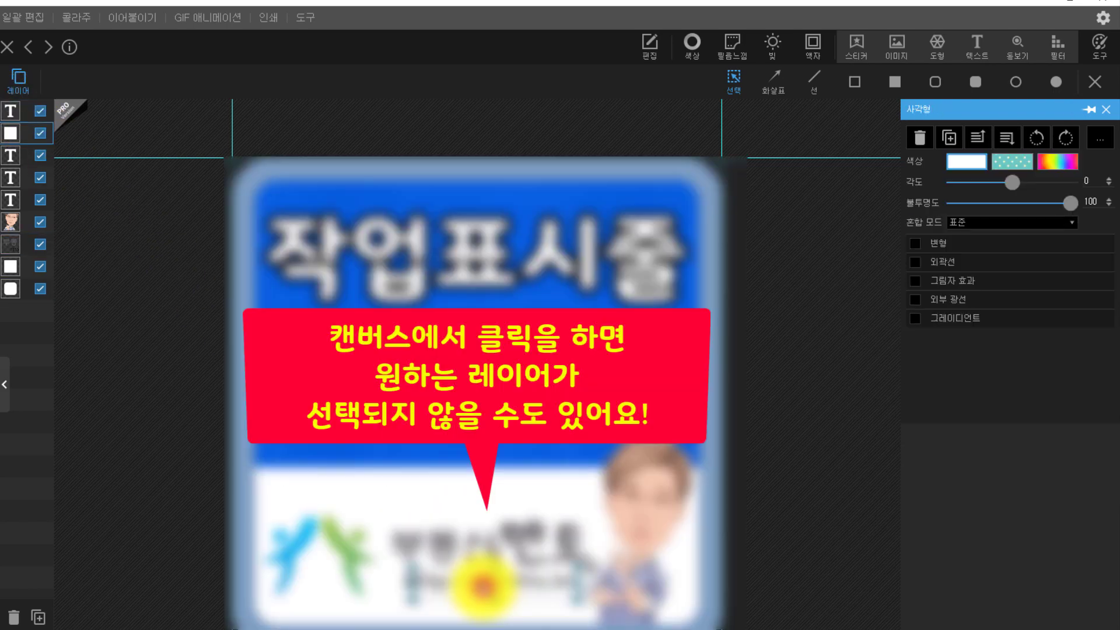
click(775, 607)
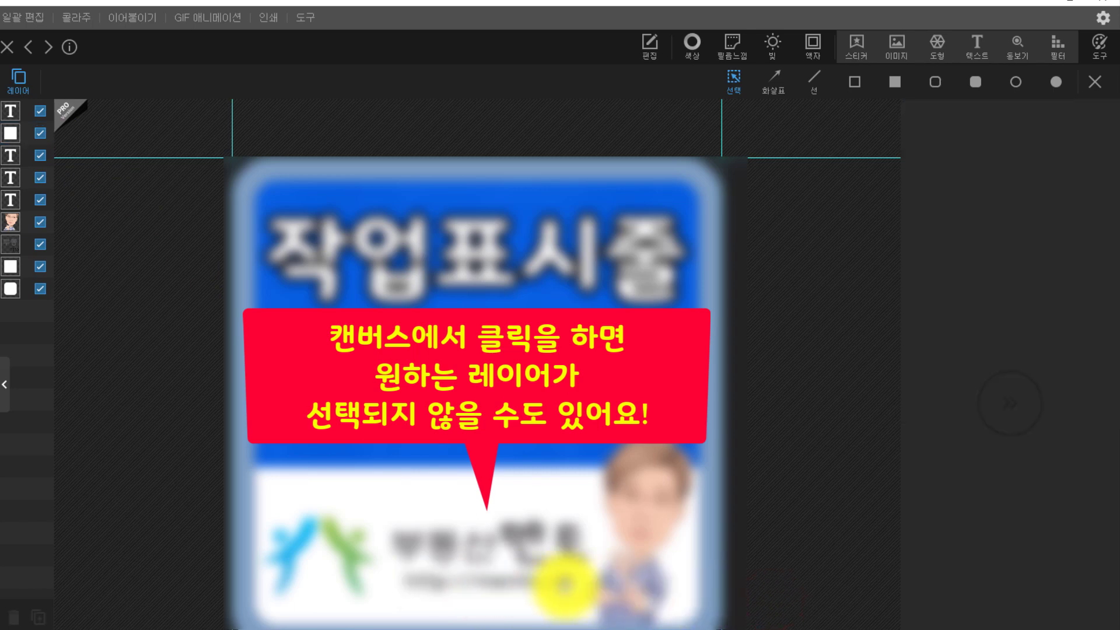
click(498, 583)
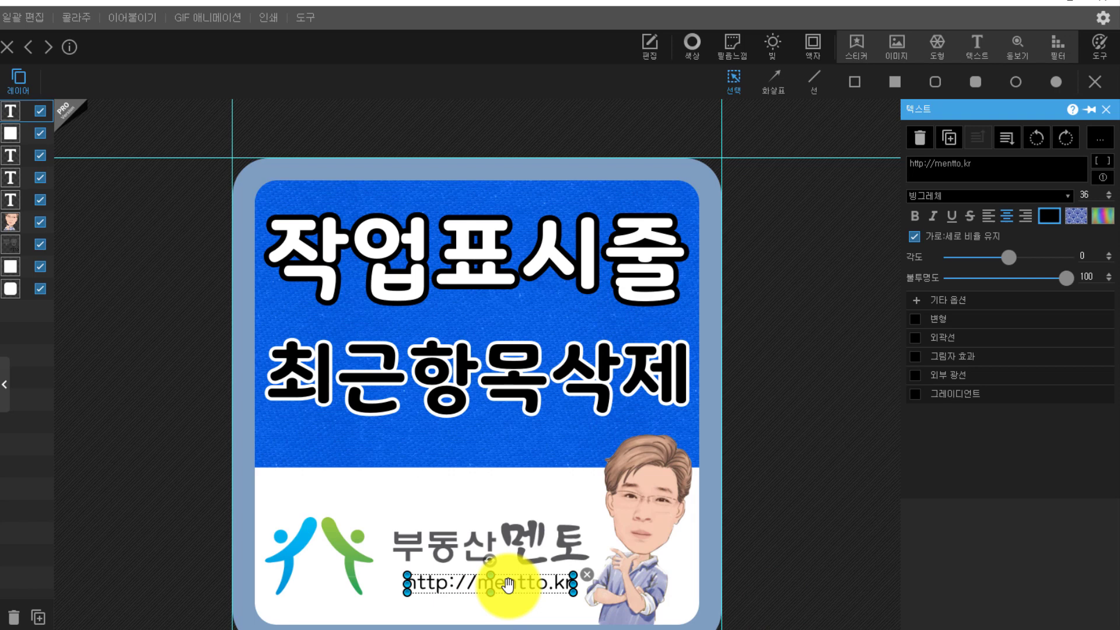
click(507, 583)
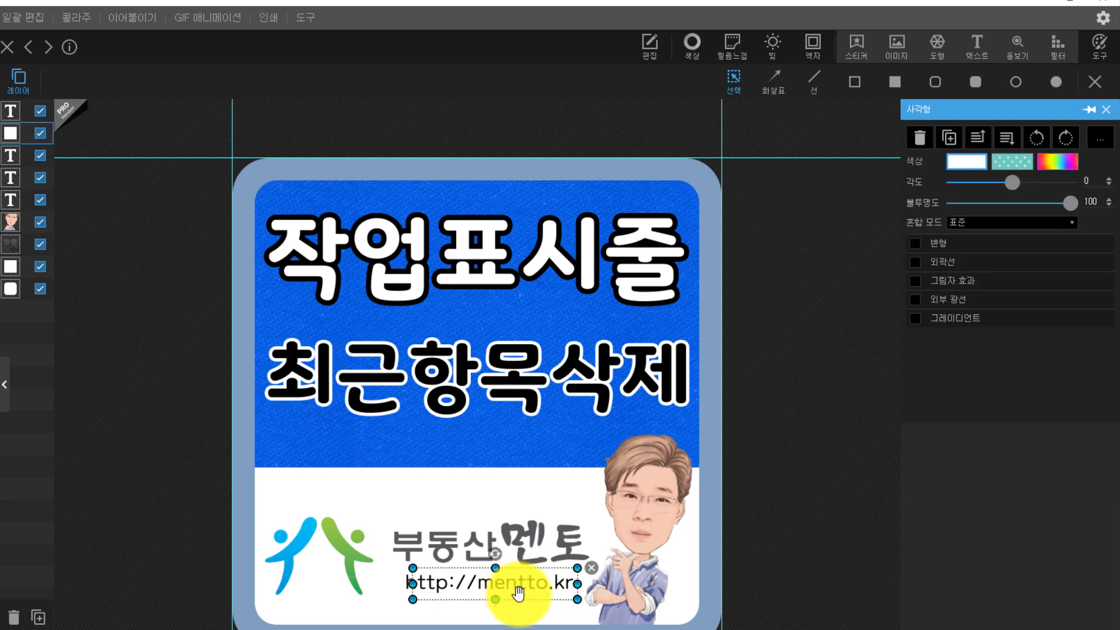
drag(507, 583, 550, 454)
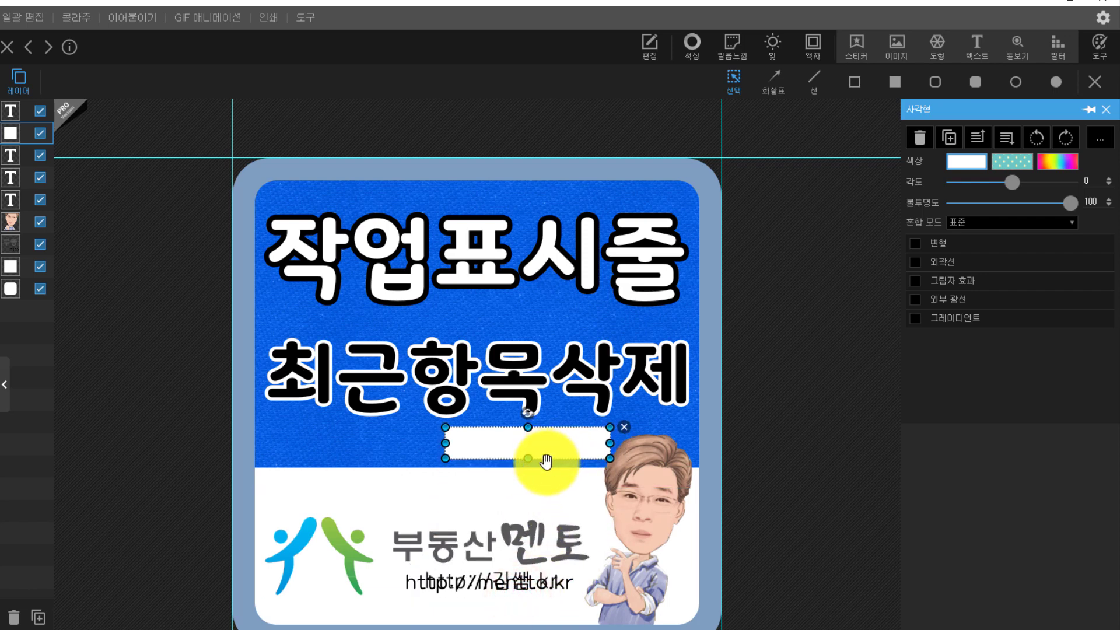
key(ctrl+z)
click(538, 584)
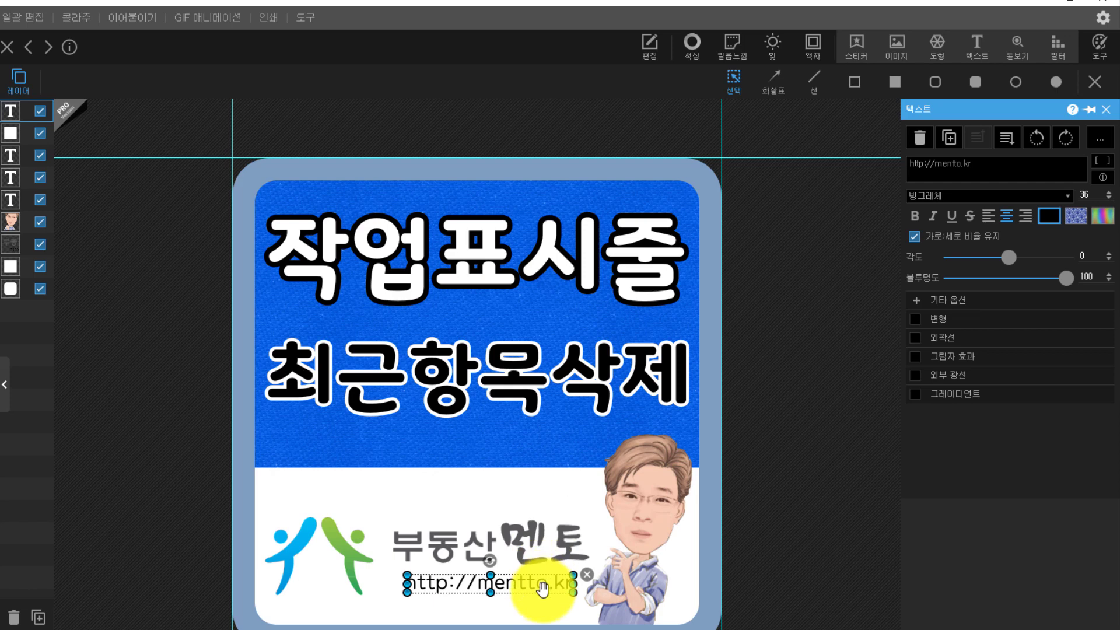
click(540, 587)
click(534, 585)
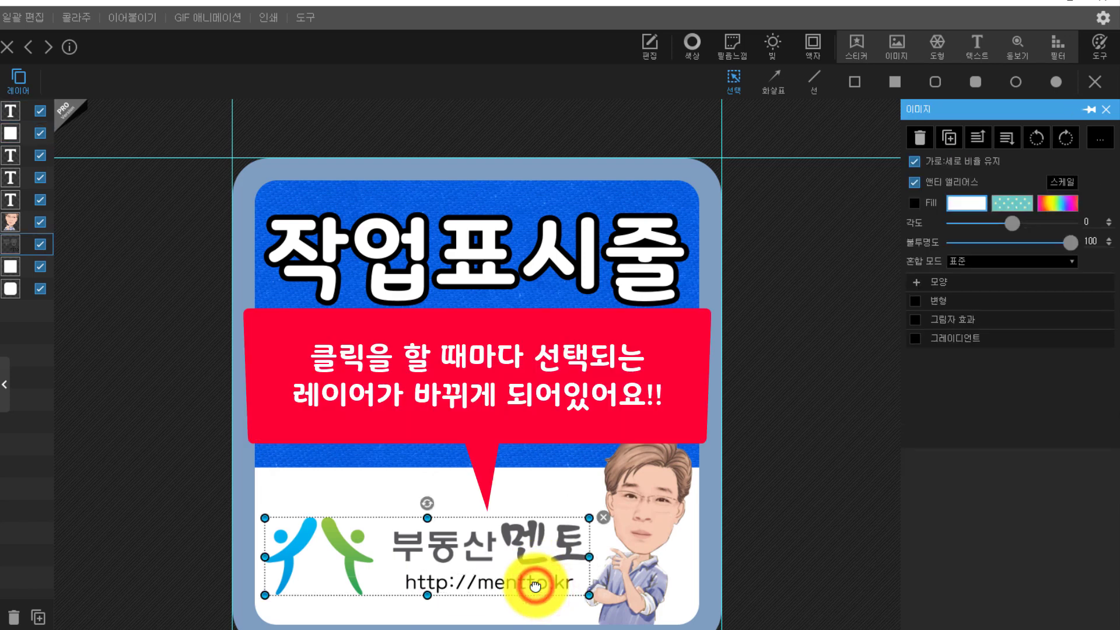
click(535, 585)
click(535, 585)
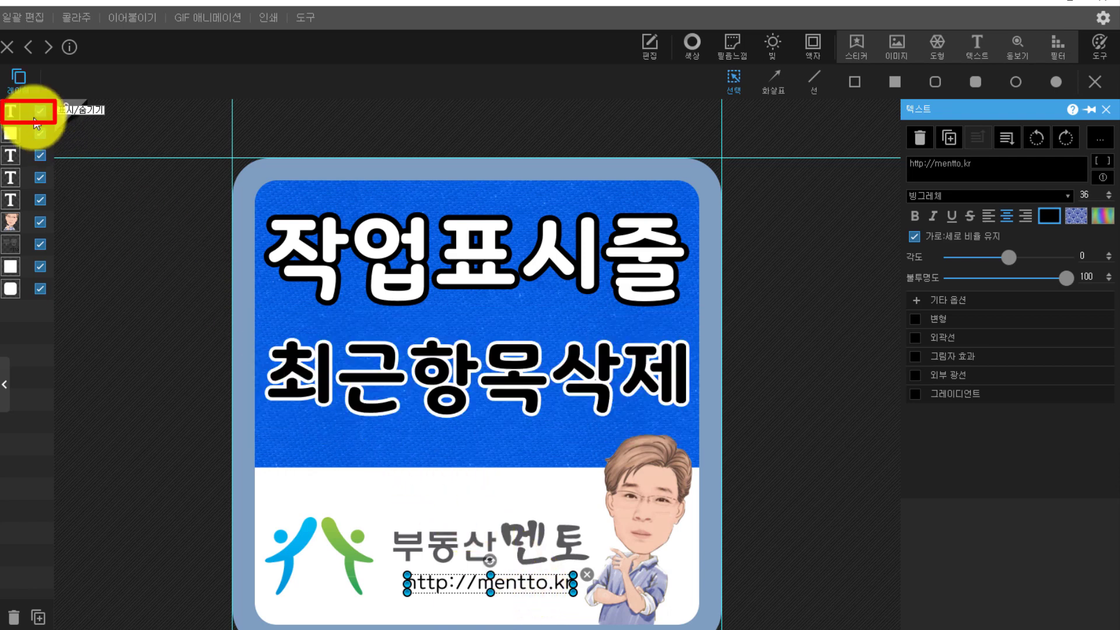
click(518, 585)
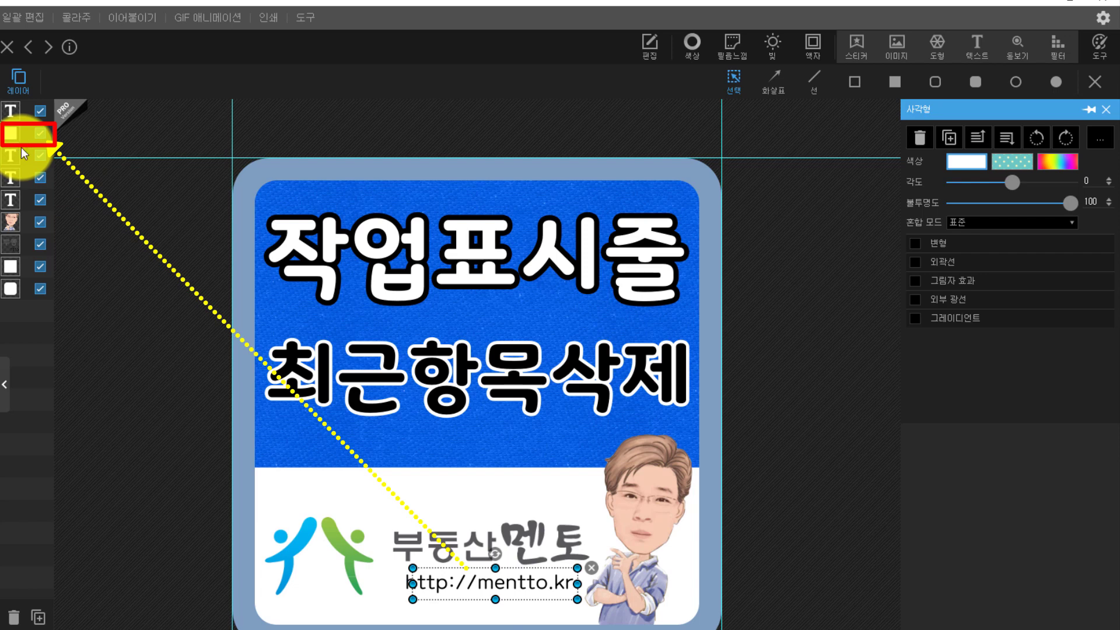
click(516, 582)
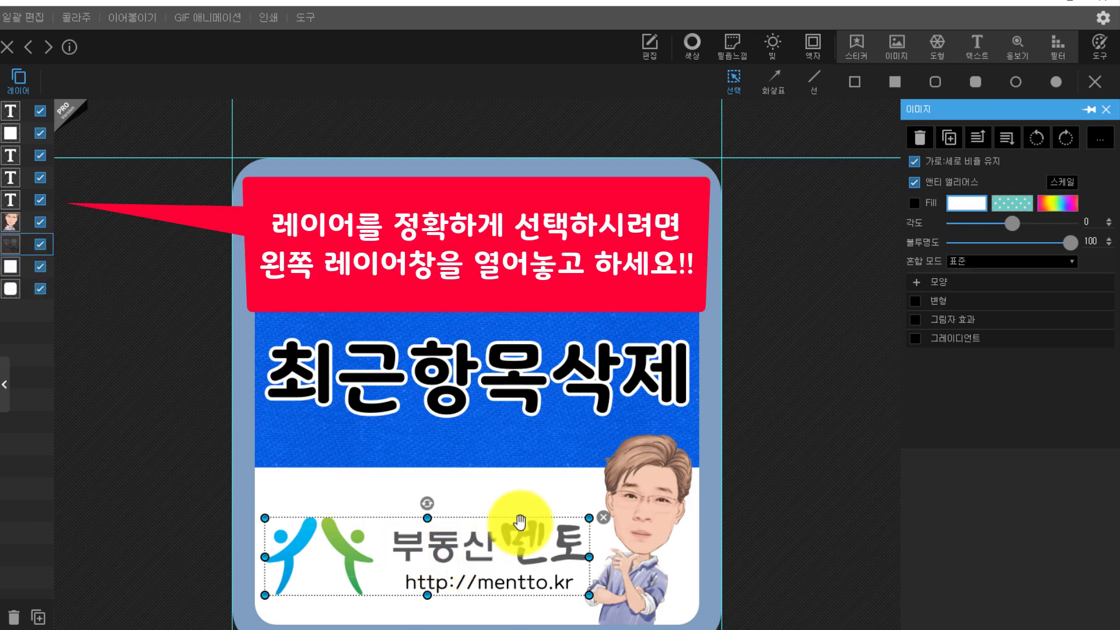
click(21, 87)
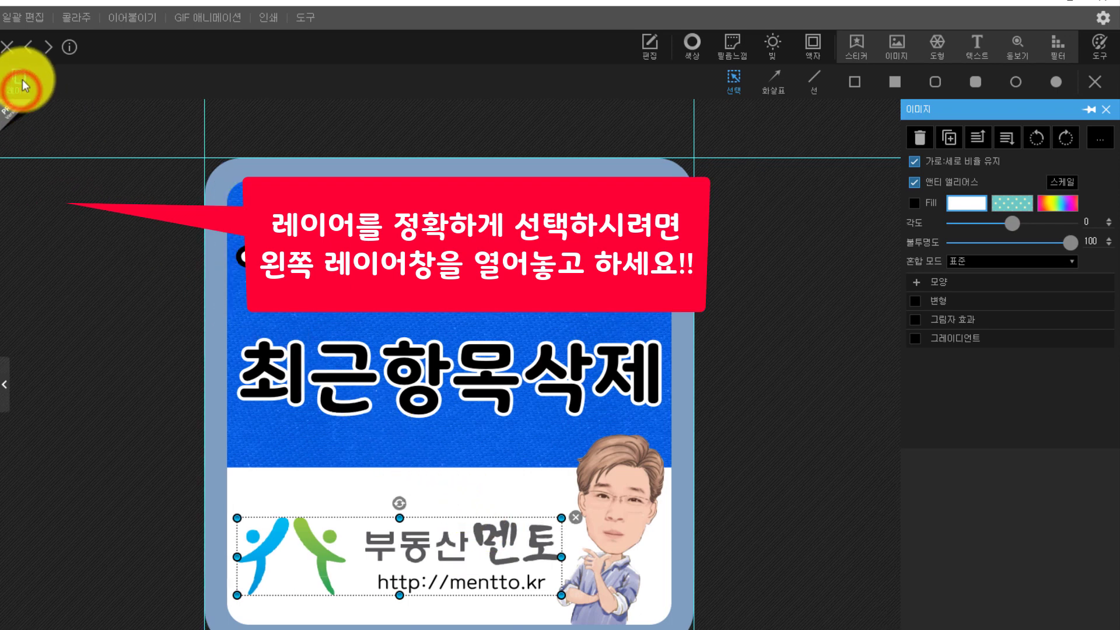
click(22, 81)
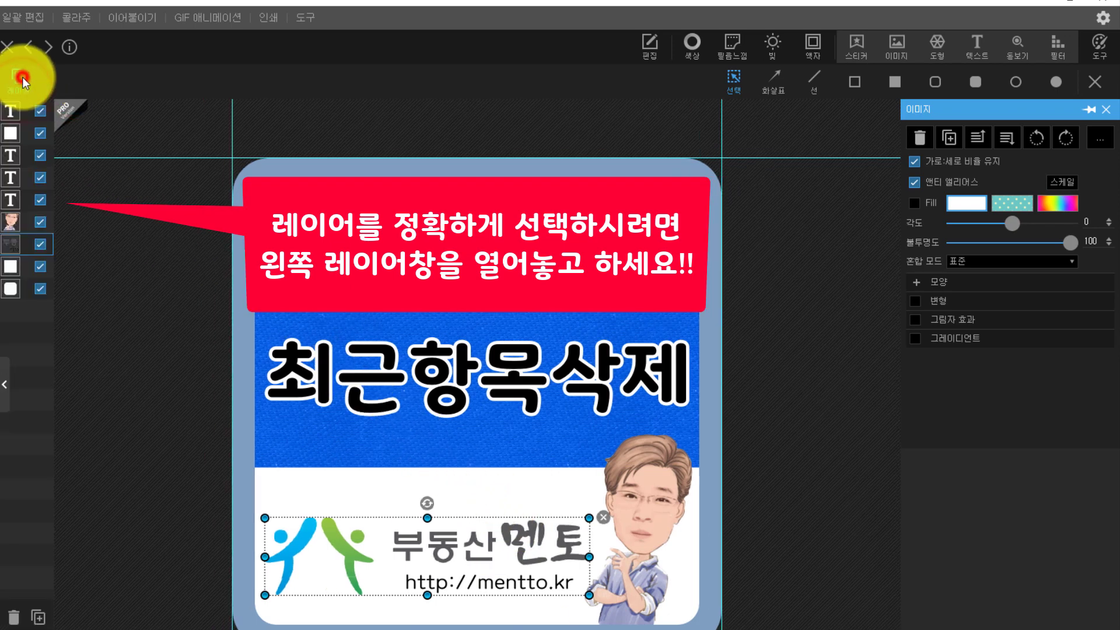
click(32, 191)
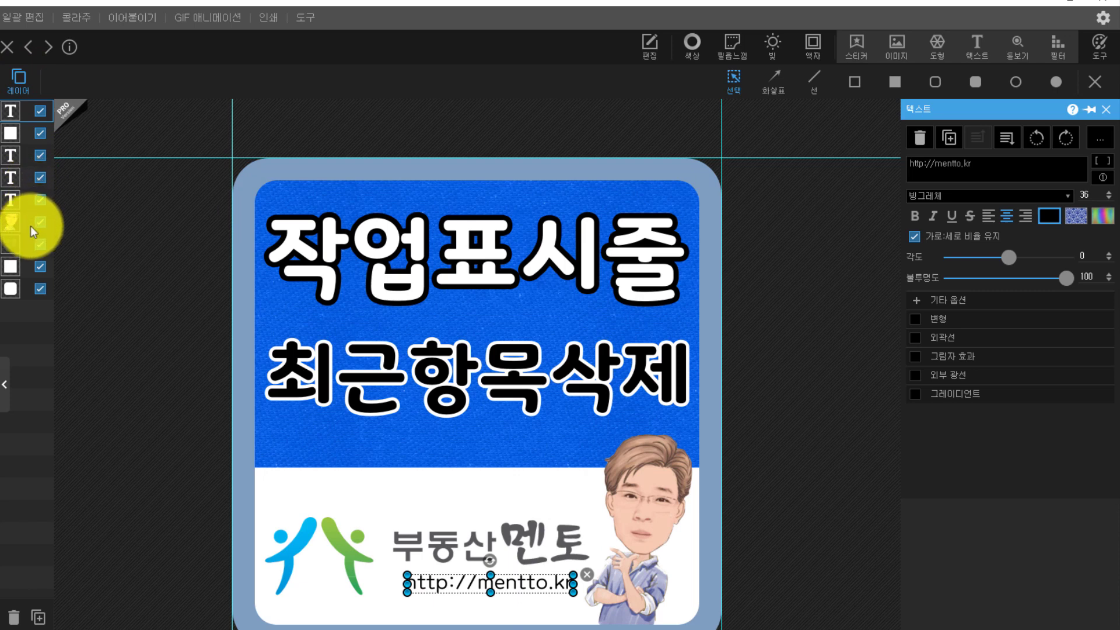
click(26, 307)
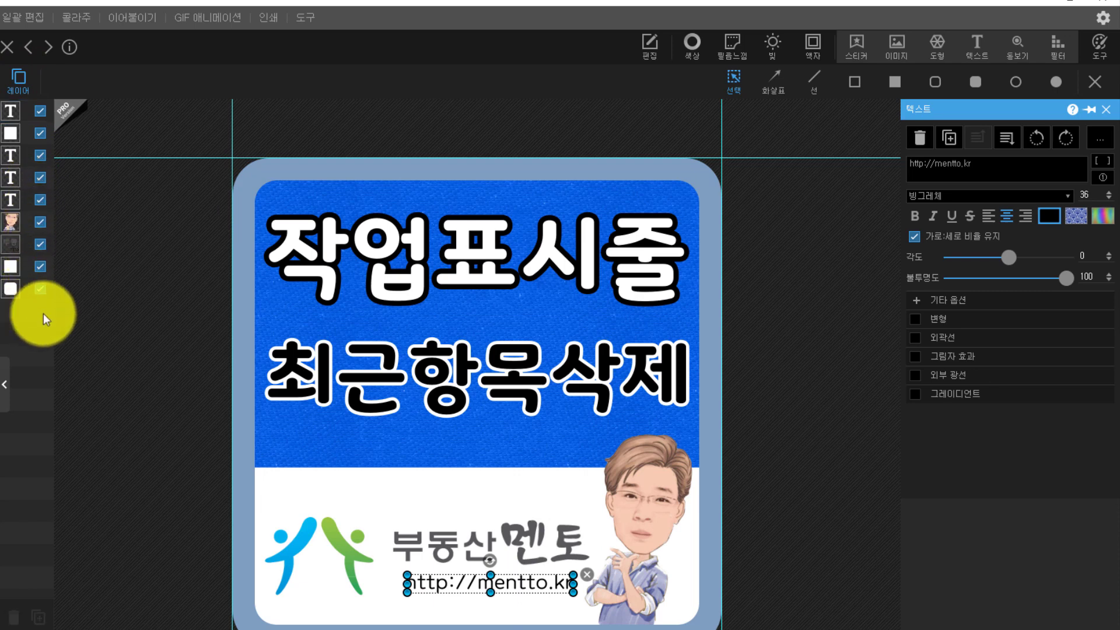
click(248, 435)
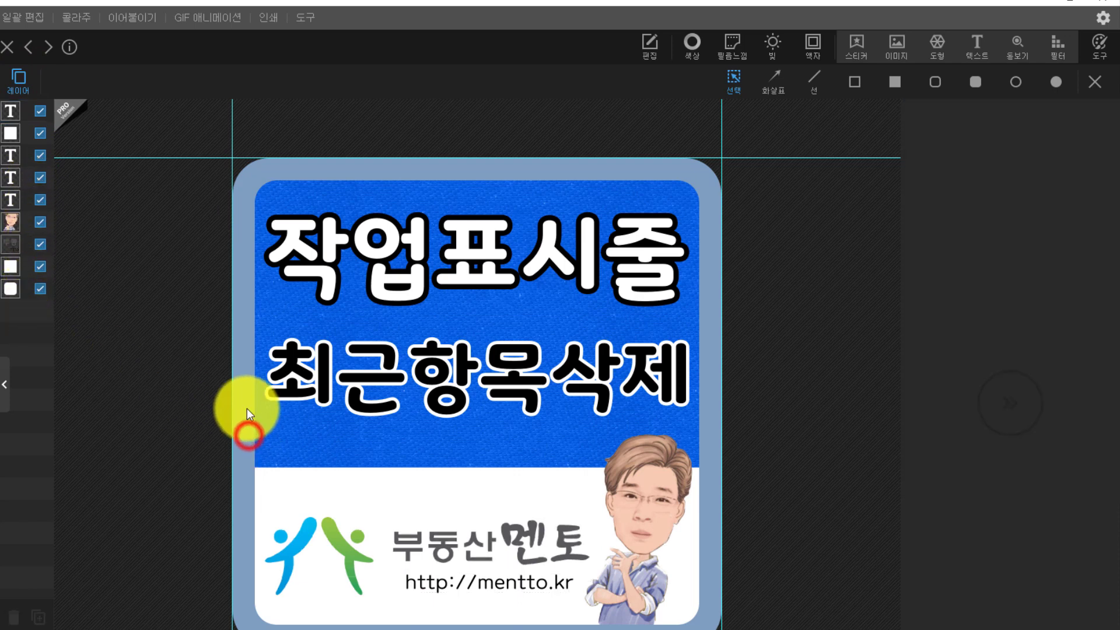
click(239, 194)
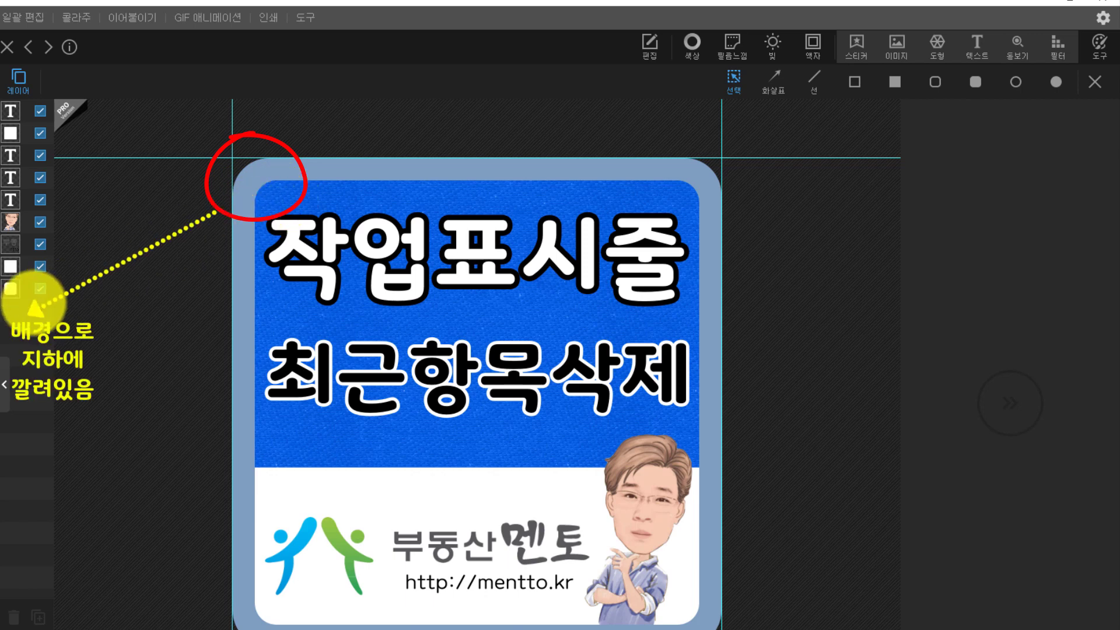
click(39, 111)
click(40, 133)
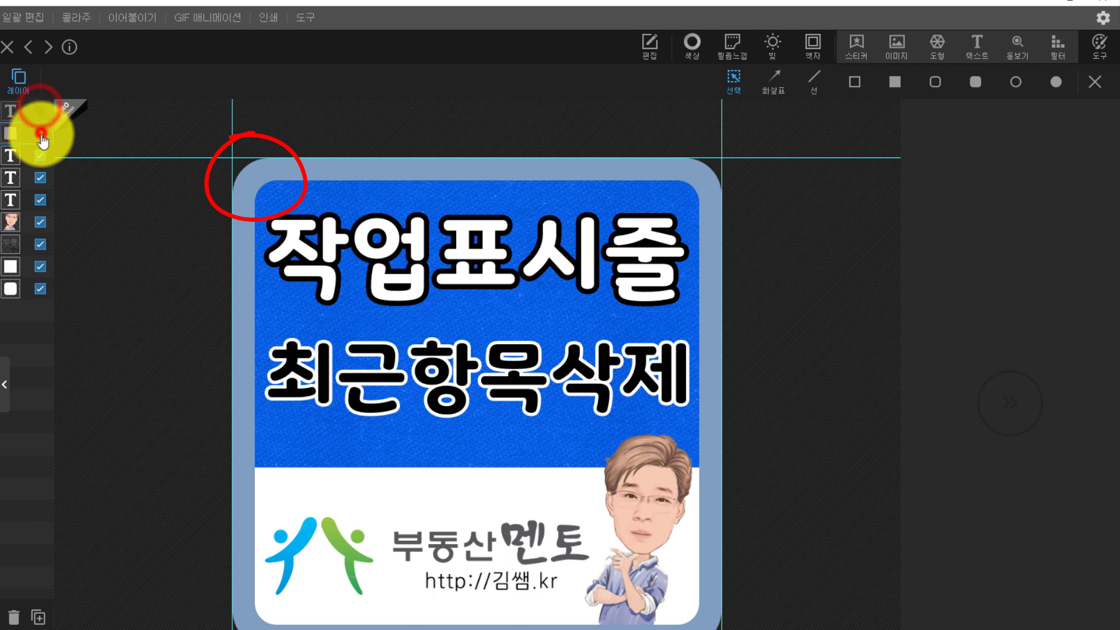
click(40, 155)
click(40, 133)
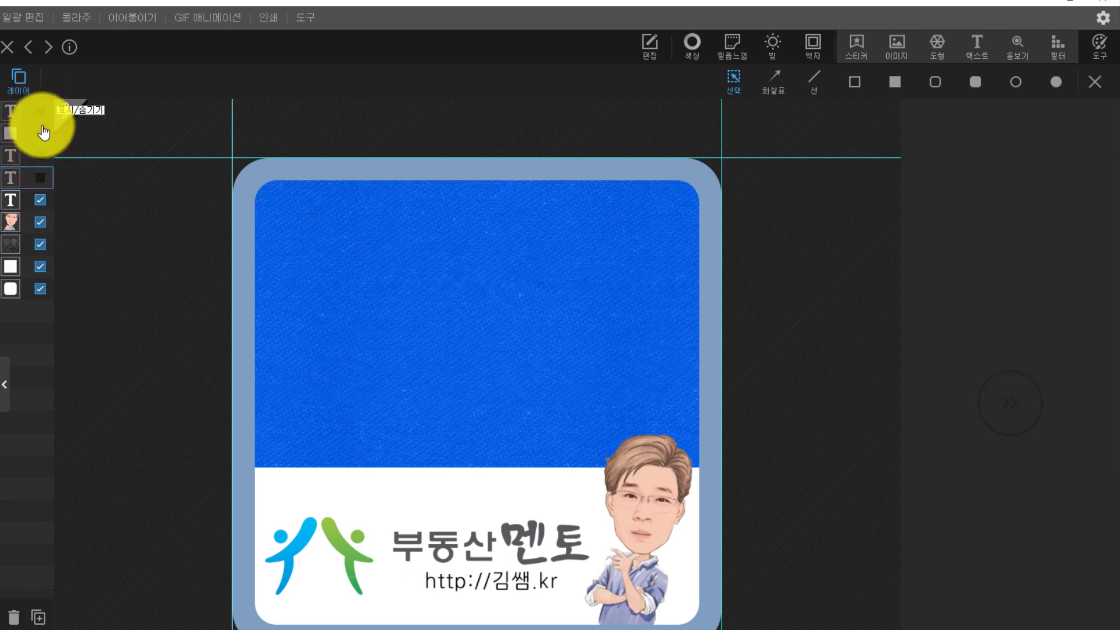
click(40, 177)
click(40, 155)
click(40, 133)
click(40, 111)
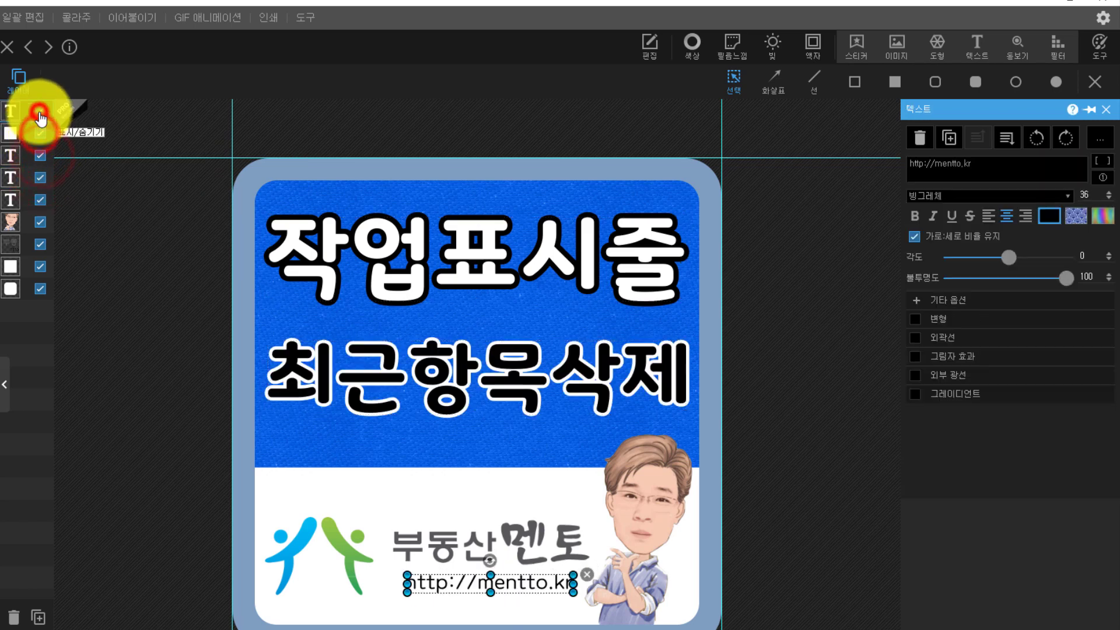
Step: Hide all nine layers in one sweep through the layer list
click(40, 111)
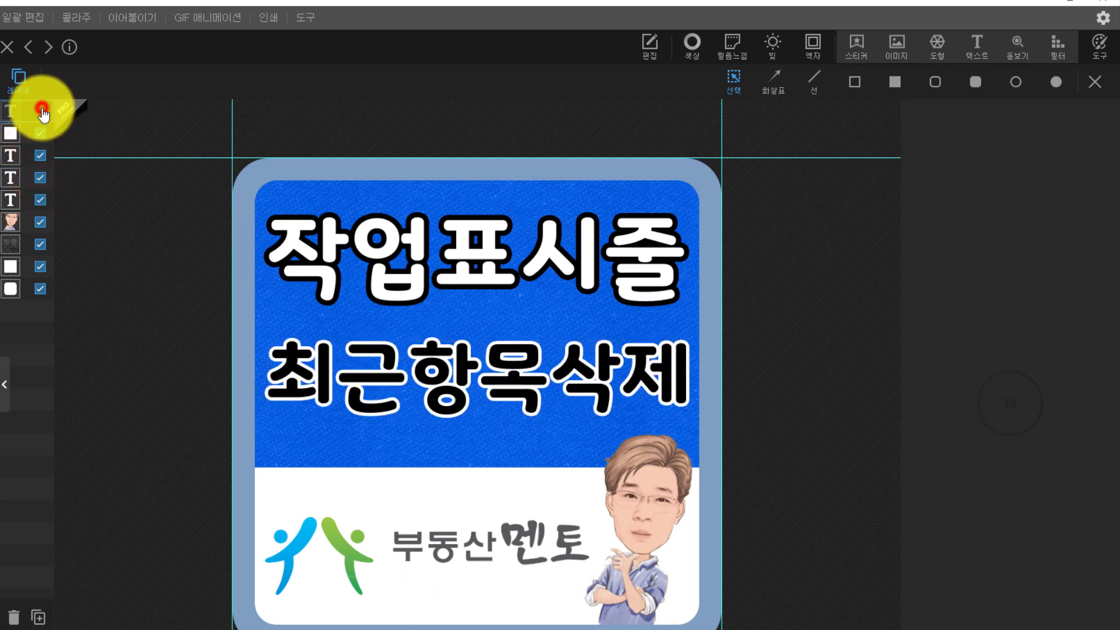
click(40, 111)
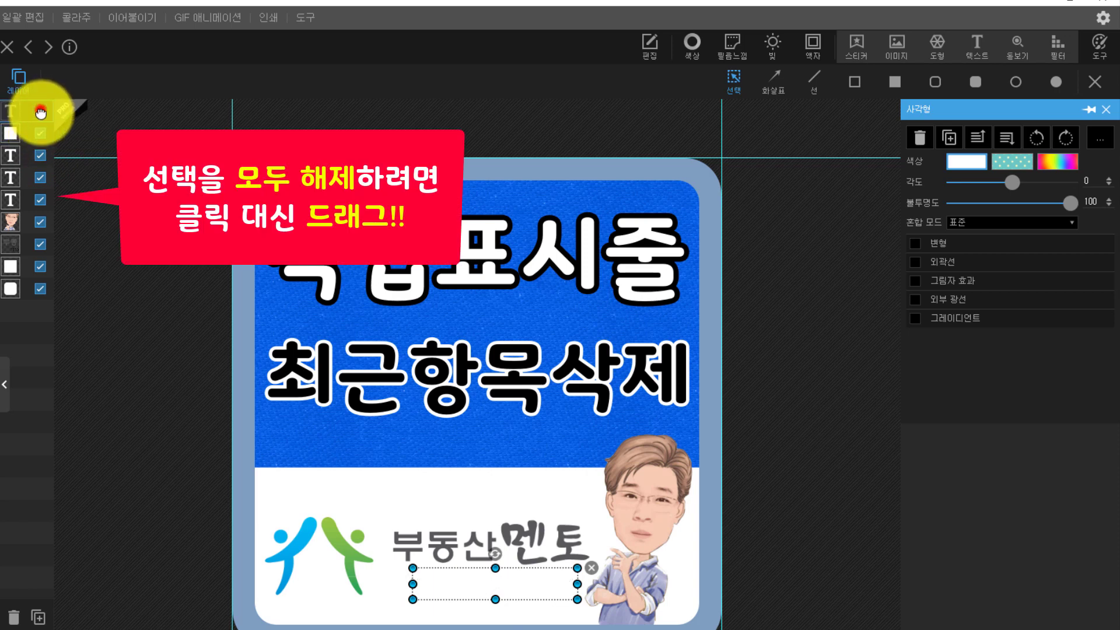
drag(38, 111, 69, 365)
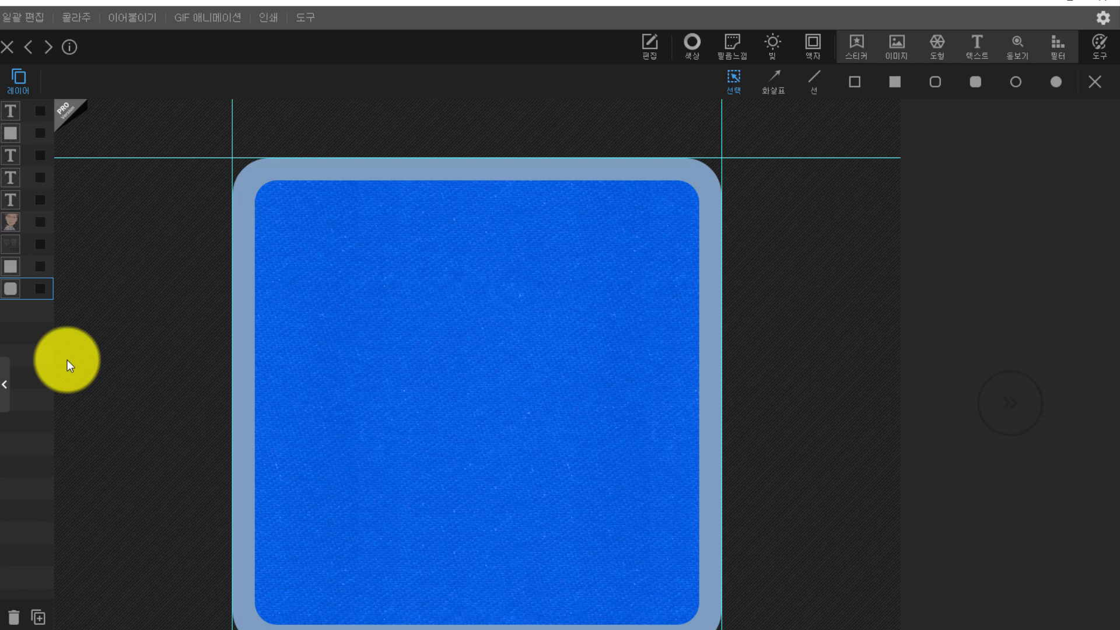
Step: Show the lowest rounded rectangle layer and the white rectangle layer directly above it, and clear the selection
click(40, 288)
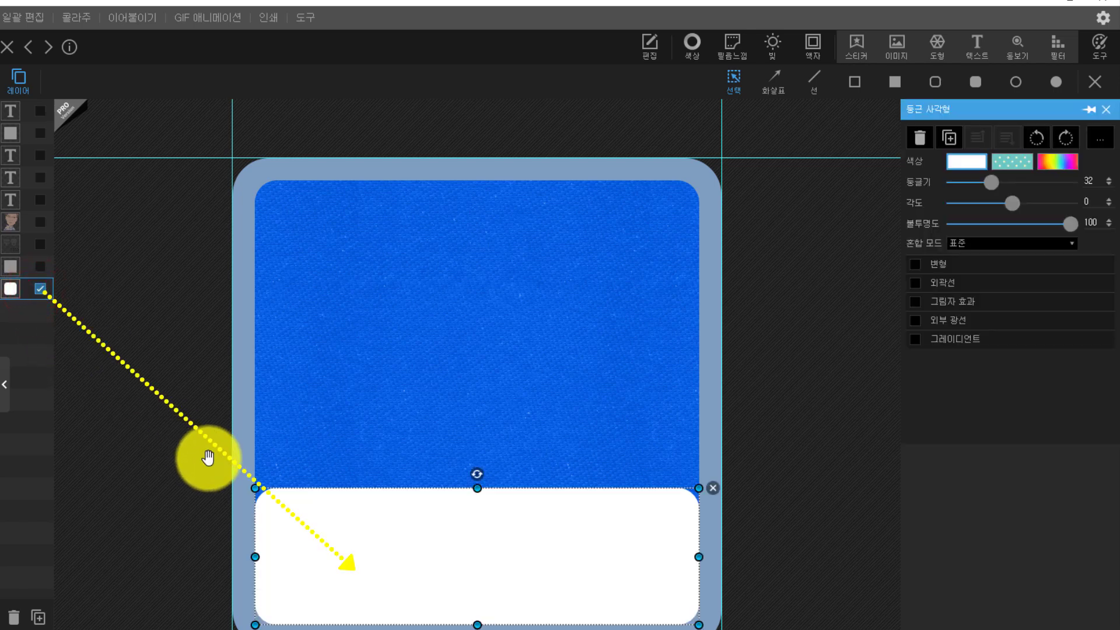
click(40, 265)
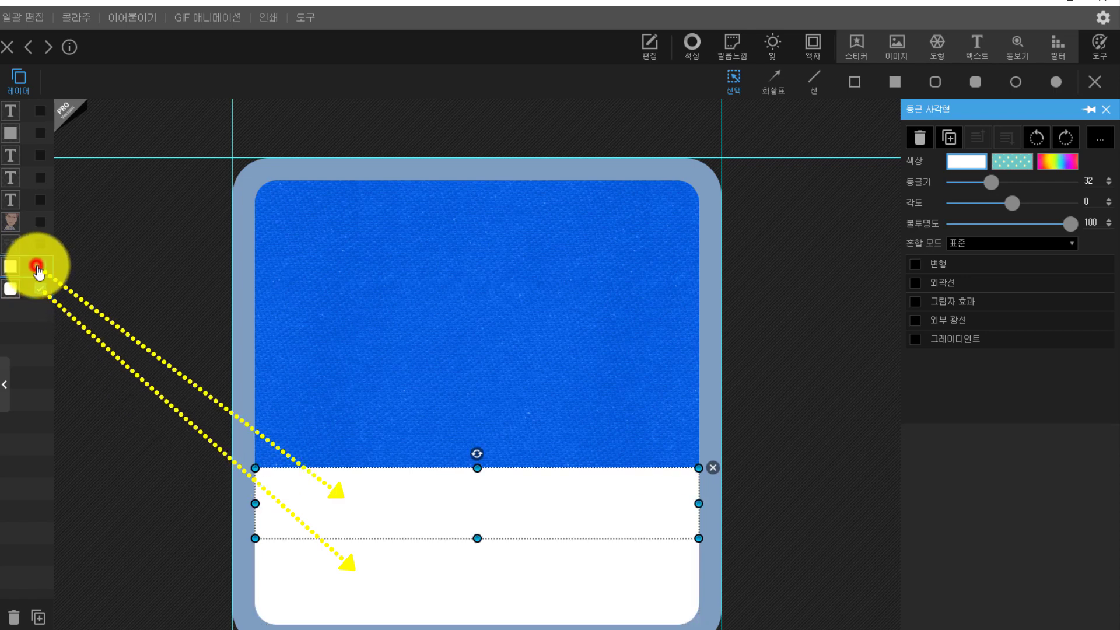
click(770, 539)
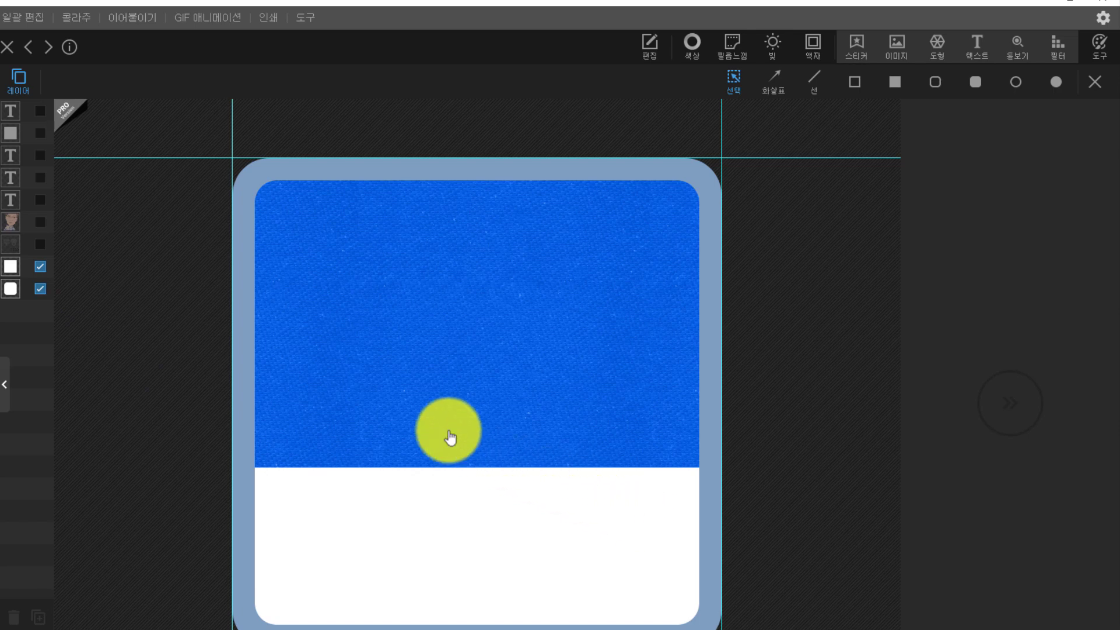
Step: Show the 부동산멘토 logo image layer and the cartoon character image layer
click(29, 246)
click(40, 243)
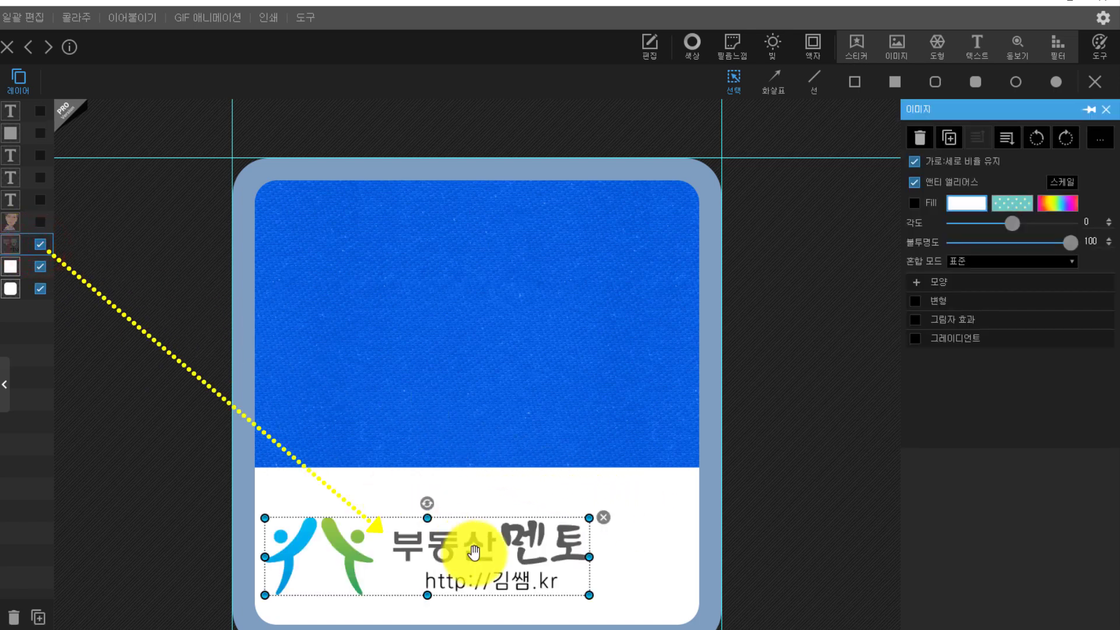
click(40, 222)
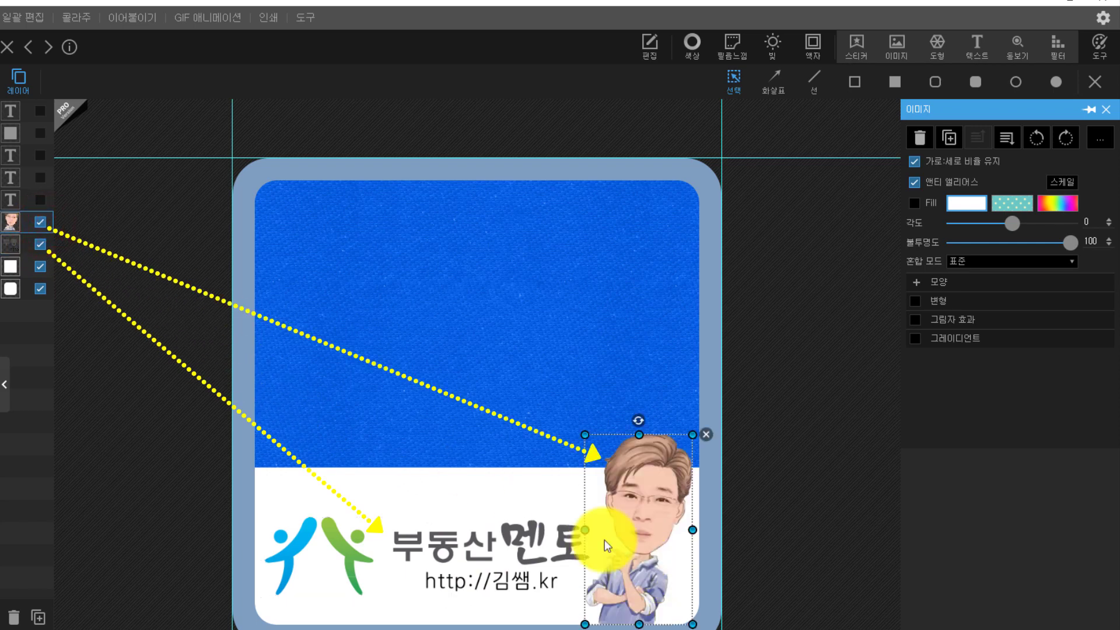
click(42, 238)
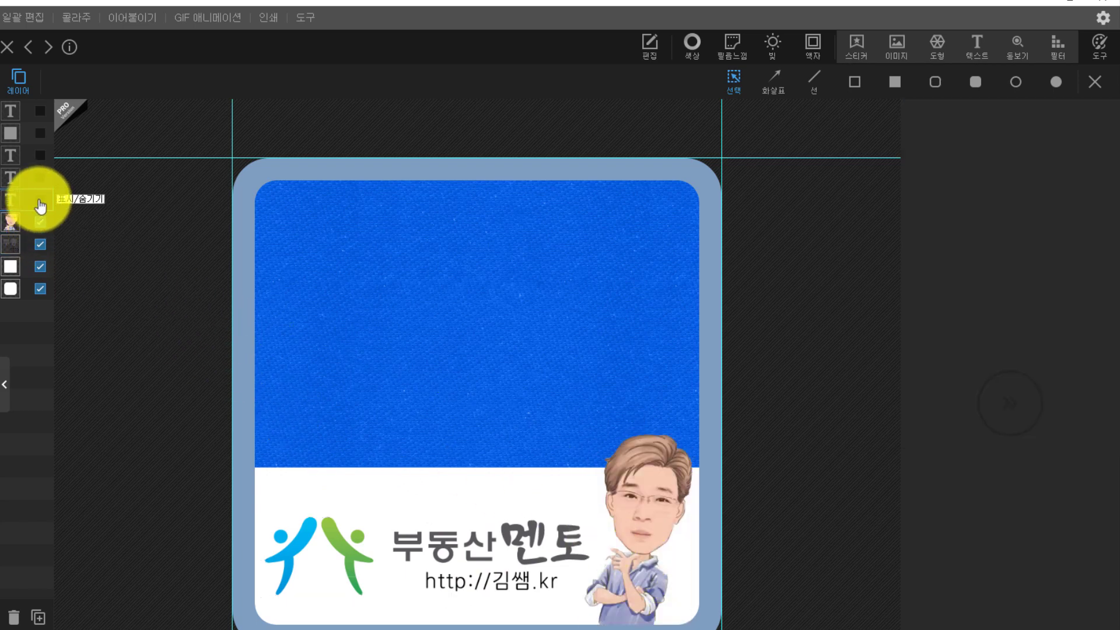
Step: Show the 컴퓨터 / 스마트폰 / 블로그 / 광고마케팅 교육 caption and the 작업표시줄 and 최근항목삭제 title text layers
click(38, 196)
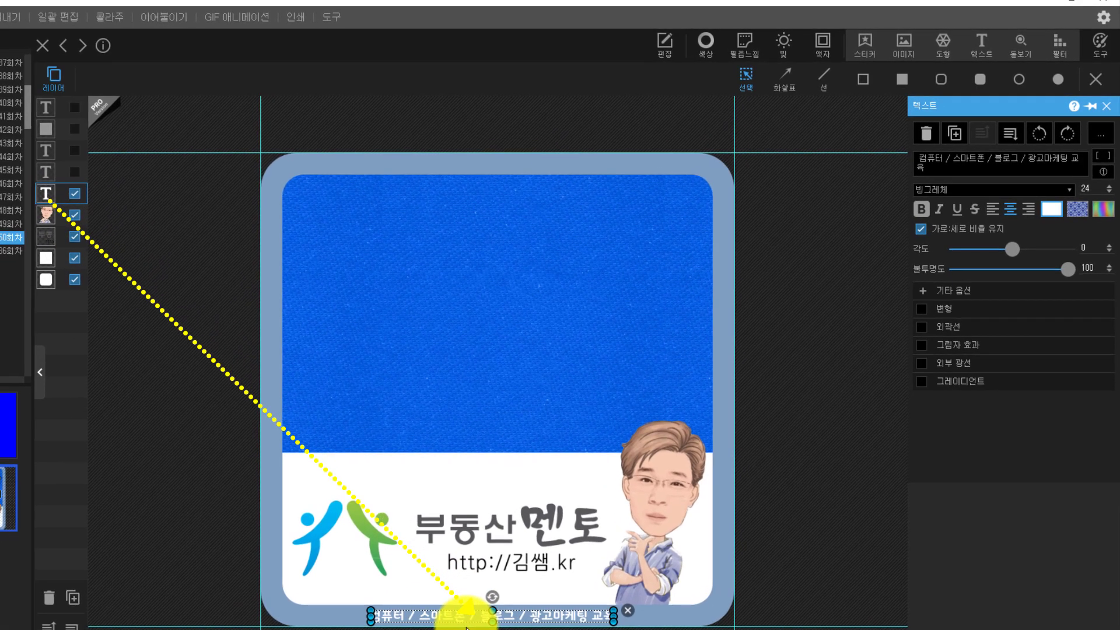
click(72, 170)
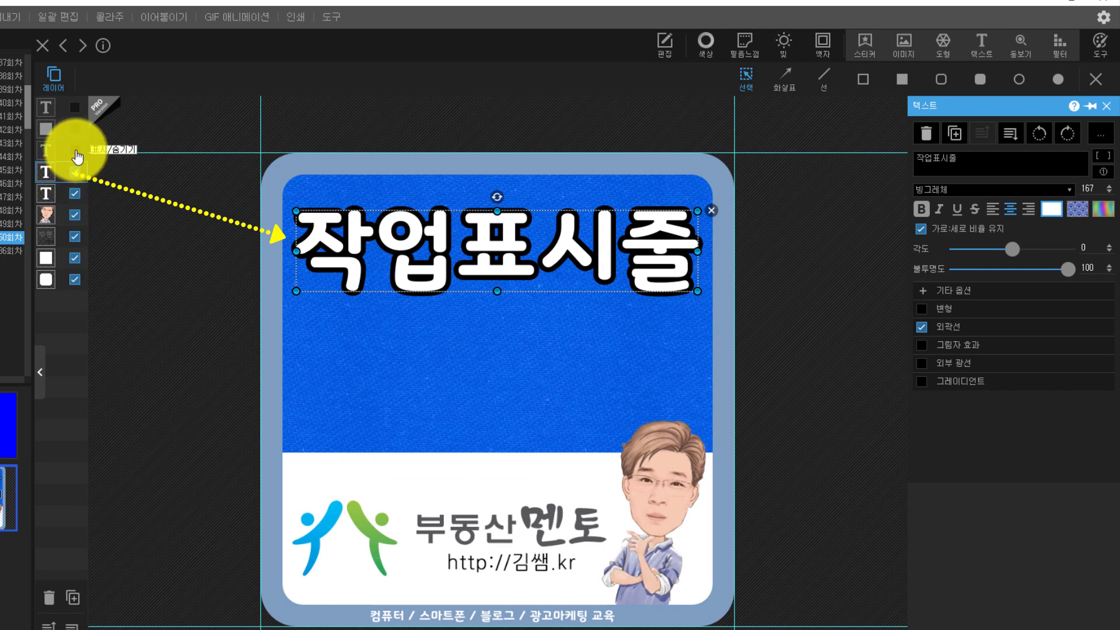
click(75, 151)
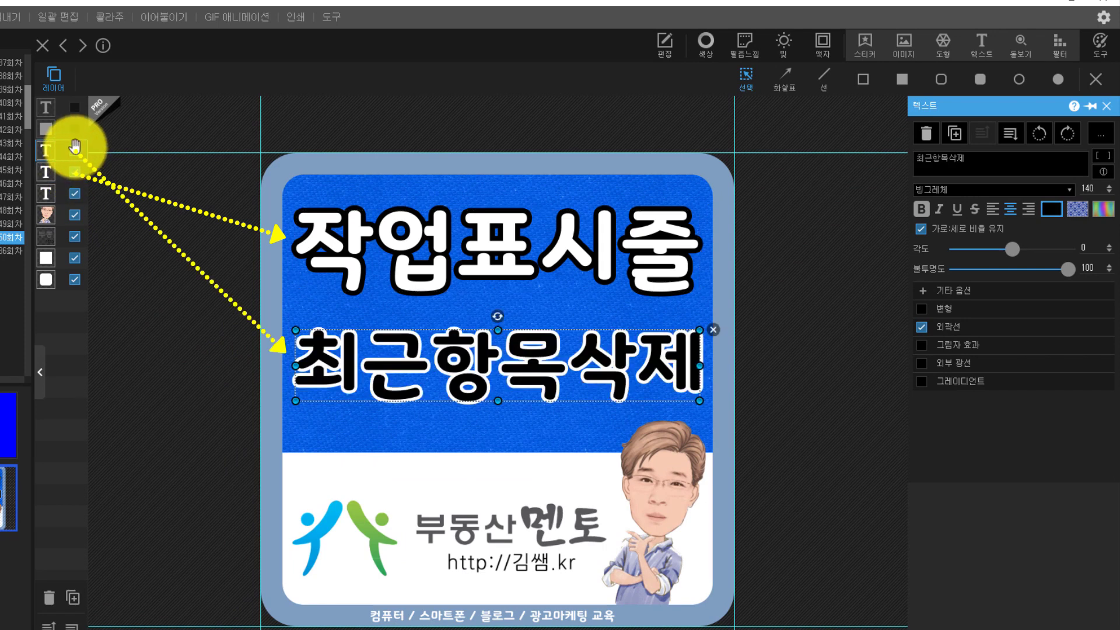
Step: Toggle the small white rectangle layer over the logo's web address on and off, leaving it shown
click(74, 130)
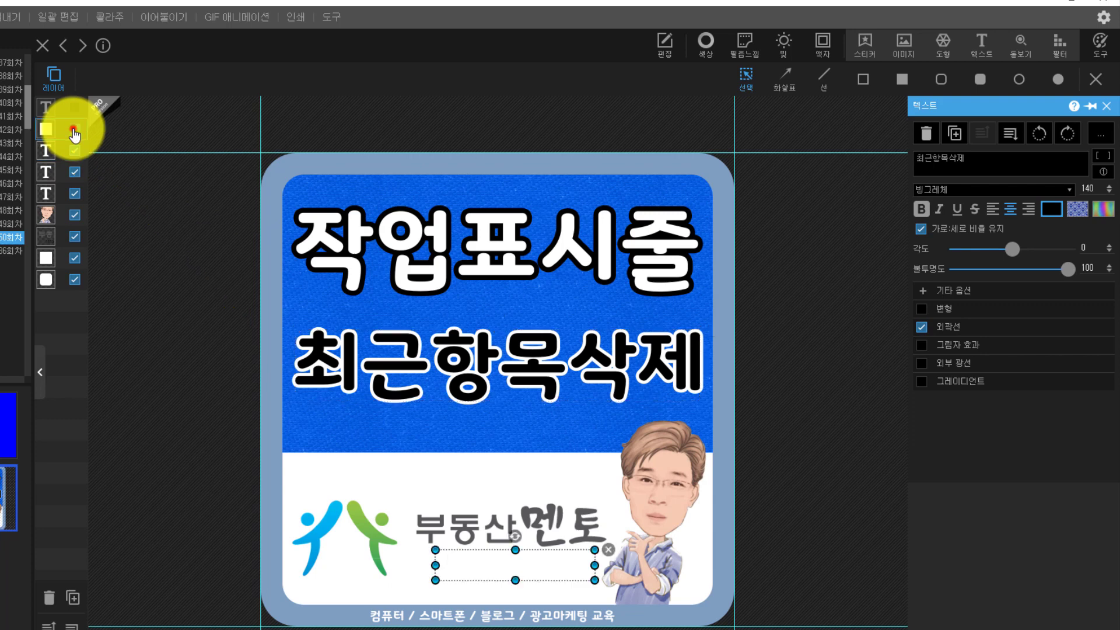
click(73, 129)
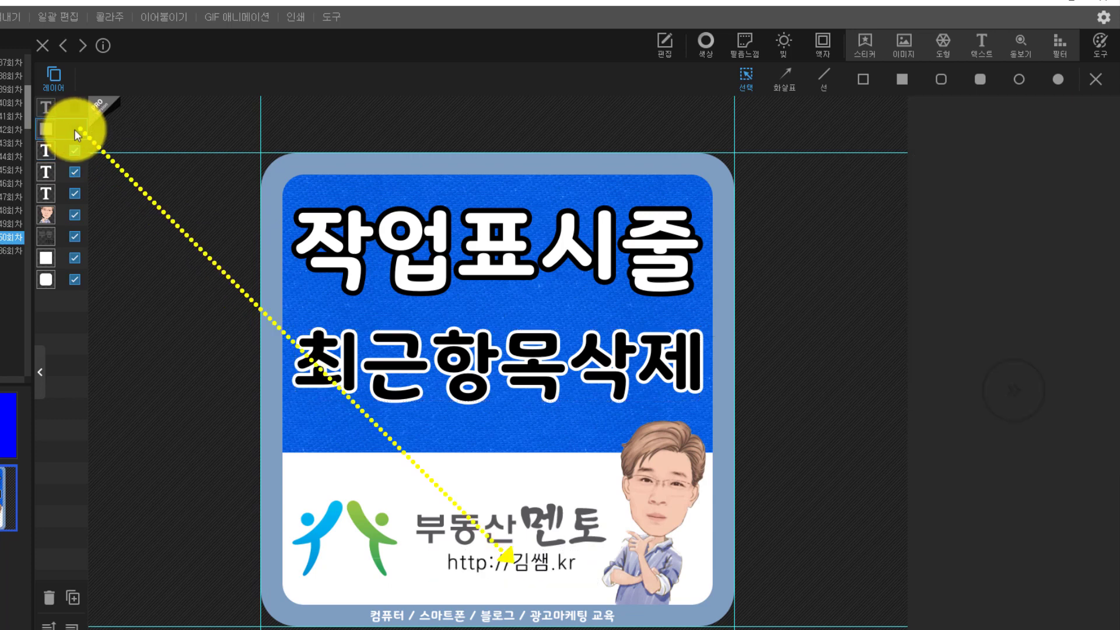
click(74, 128)
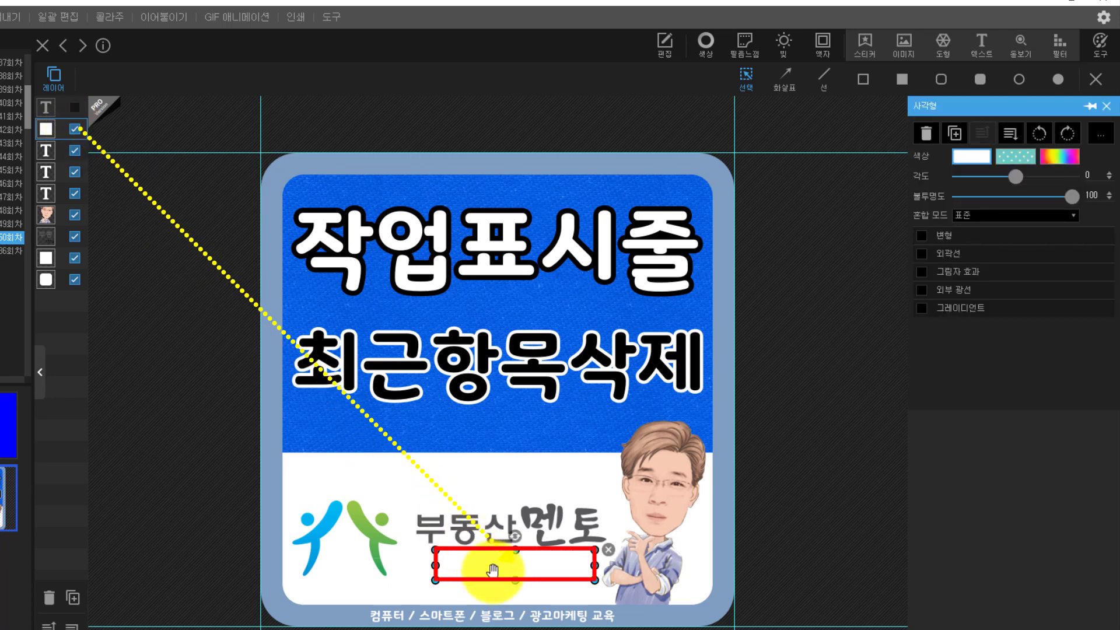
click(74, 129)
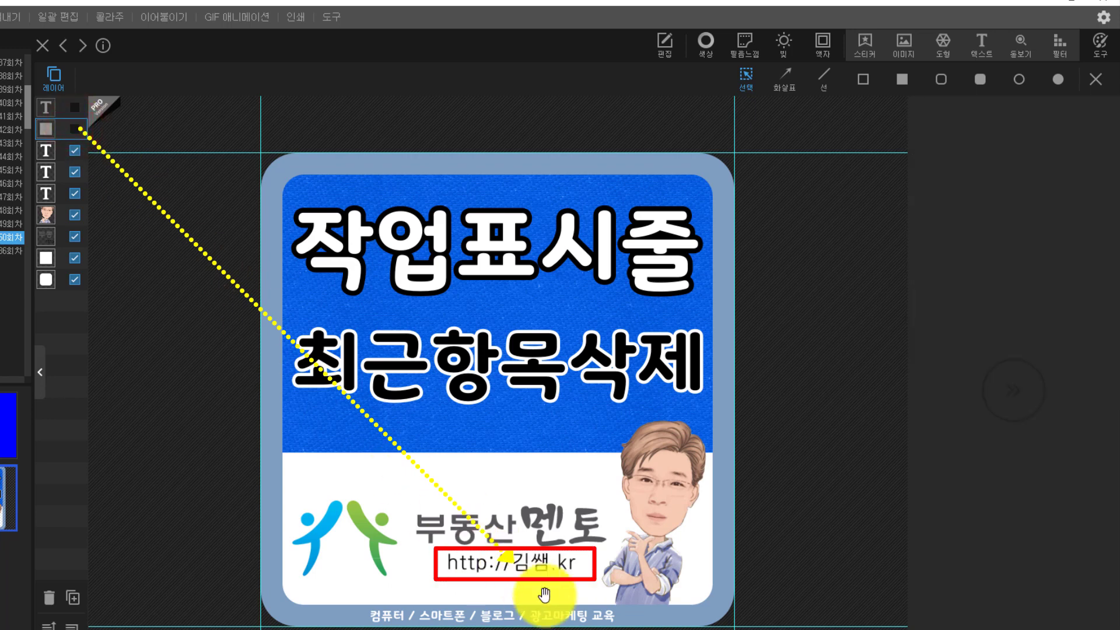
click(75, 128)
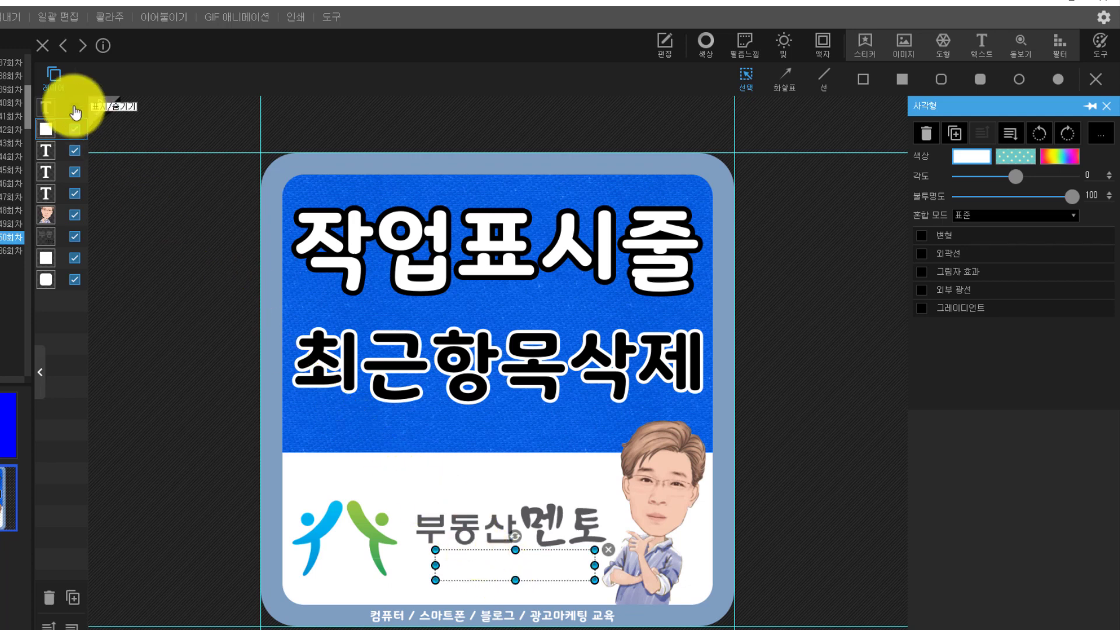
click(75, 107)
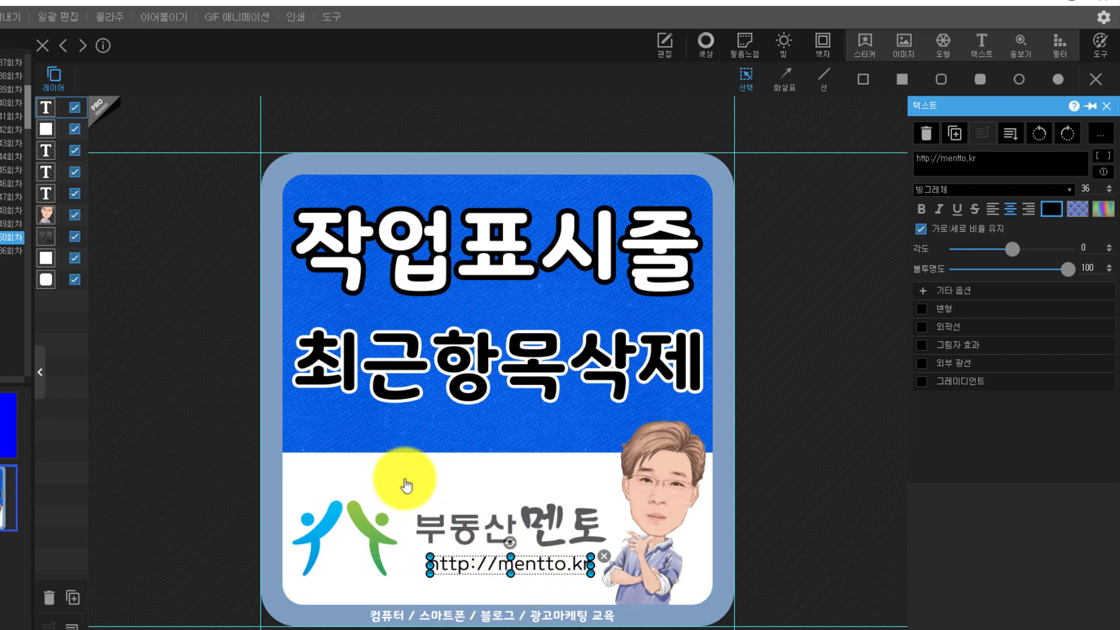
click(44, 215)
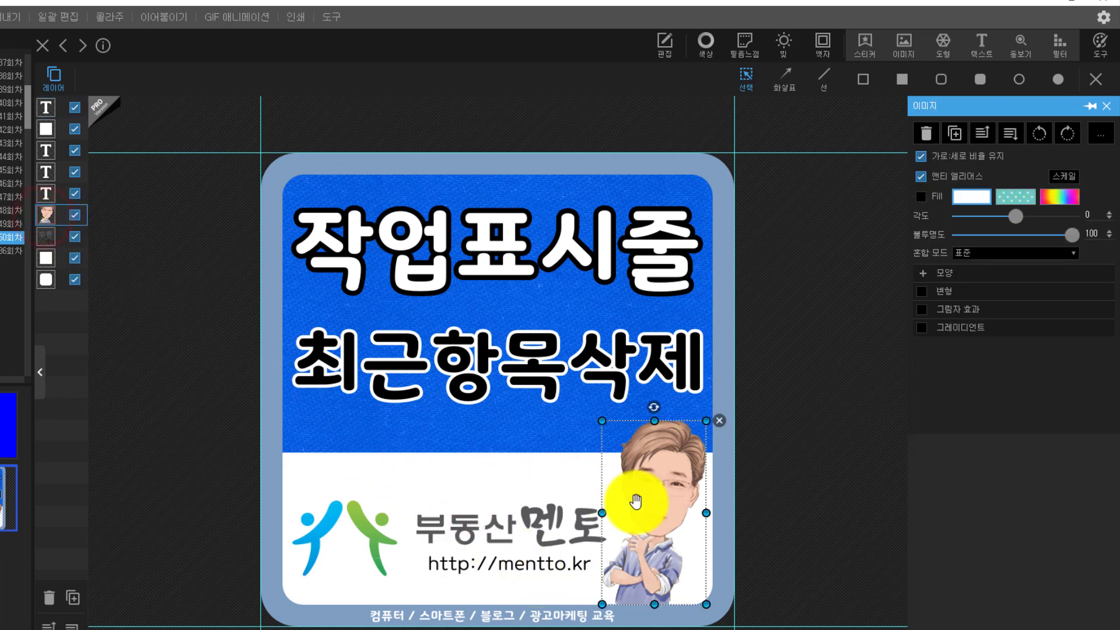
click(646, 425)
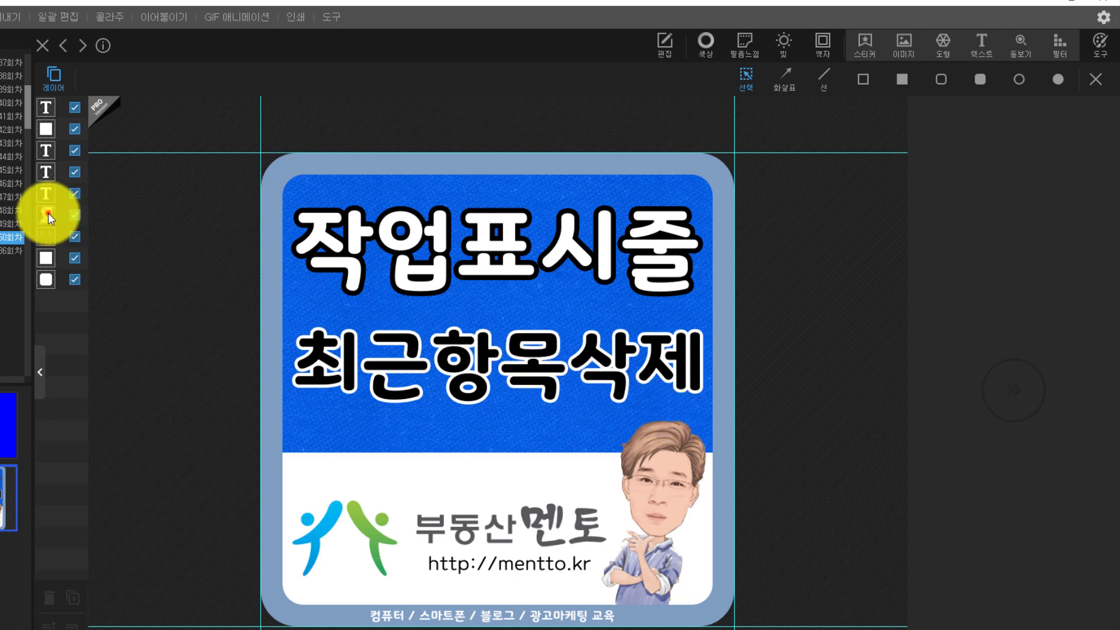
Step: Move the cartoon character layer to the bottom of the stack, raise it just above the rounded rectangle, and select the white rectangle covering it
drag(49, 217, 49, 285)
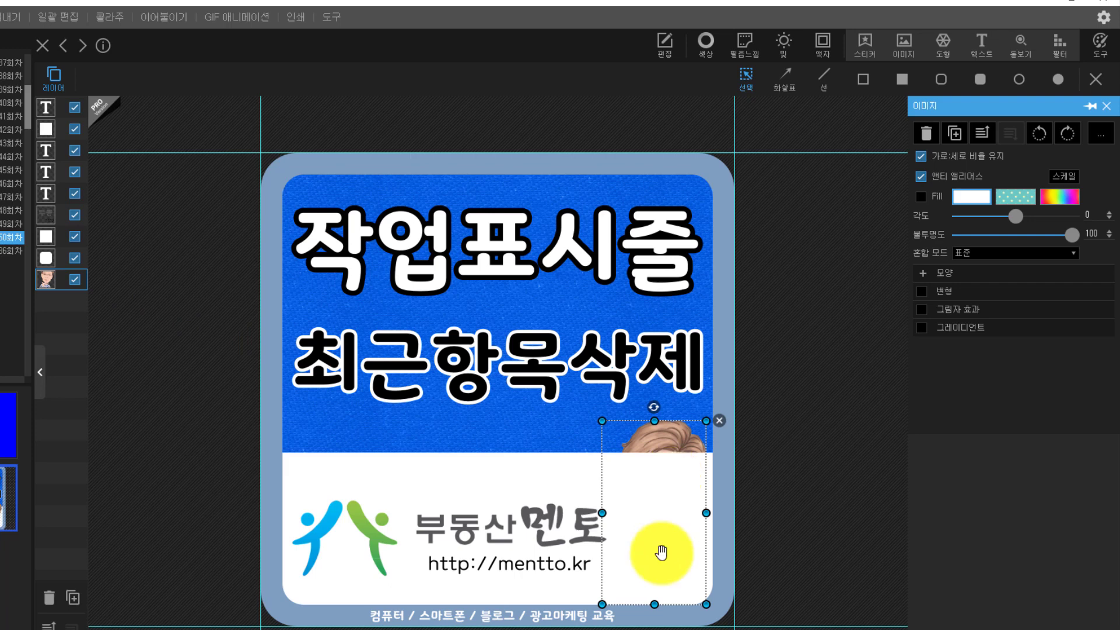
drag(45, 280, 49, 257)
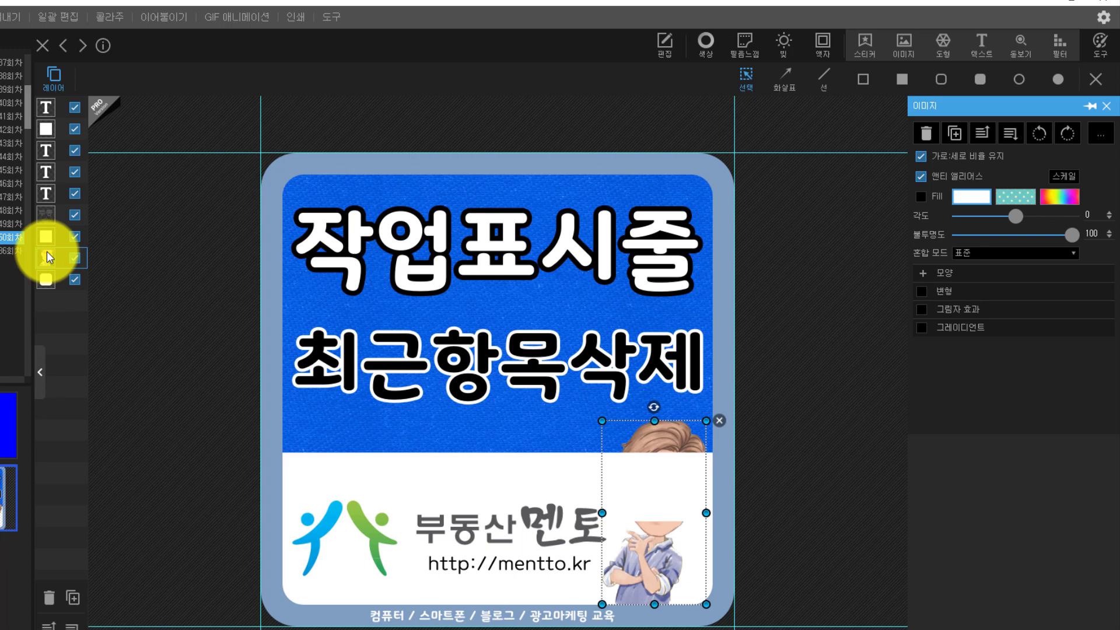
click(638, 486)
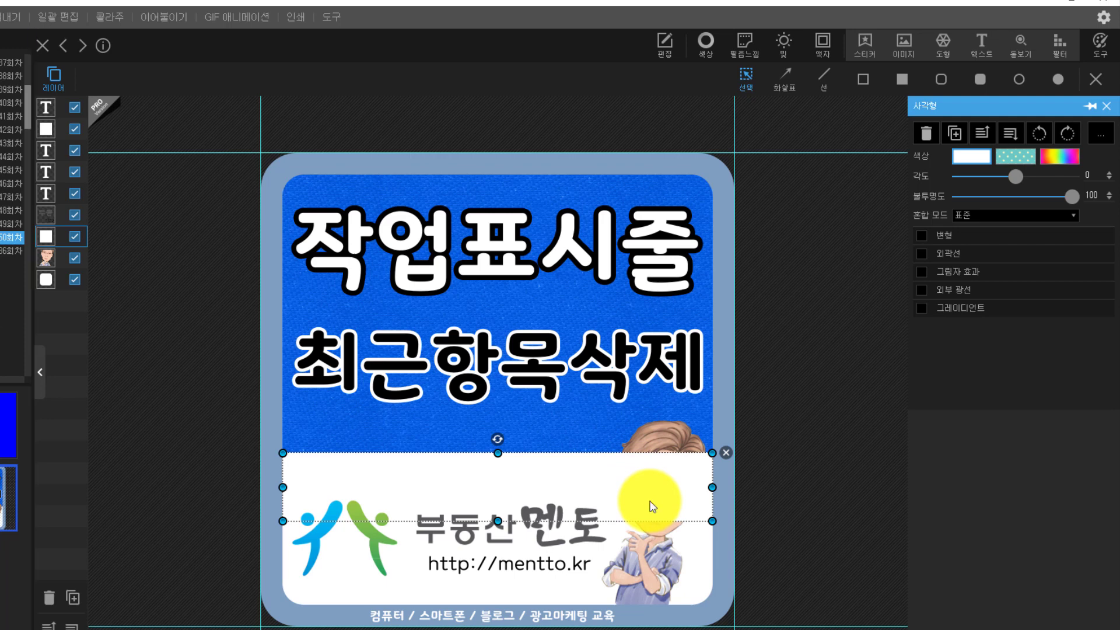
click(650, 502)
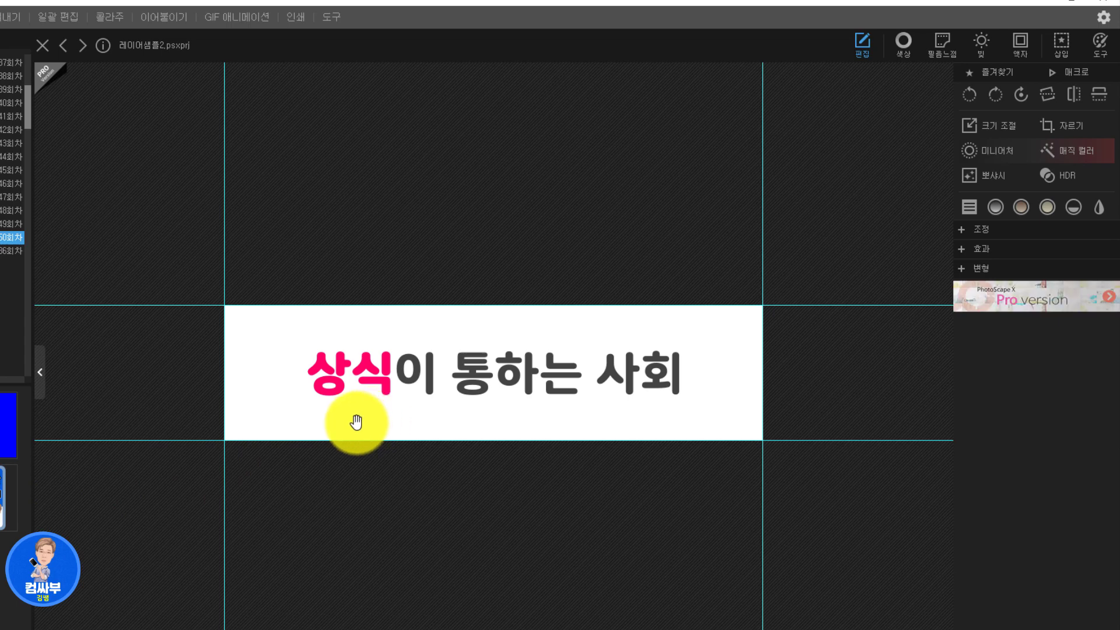
Step: Open the pink 상식 text for layer editing in 레이어샘플2.psxprj and toggle its layer off and on, leaving it shown
double_click(362, 386)
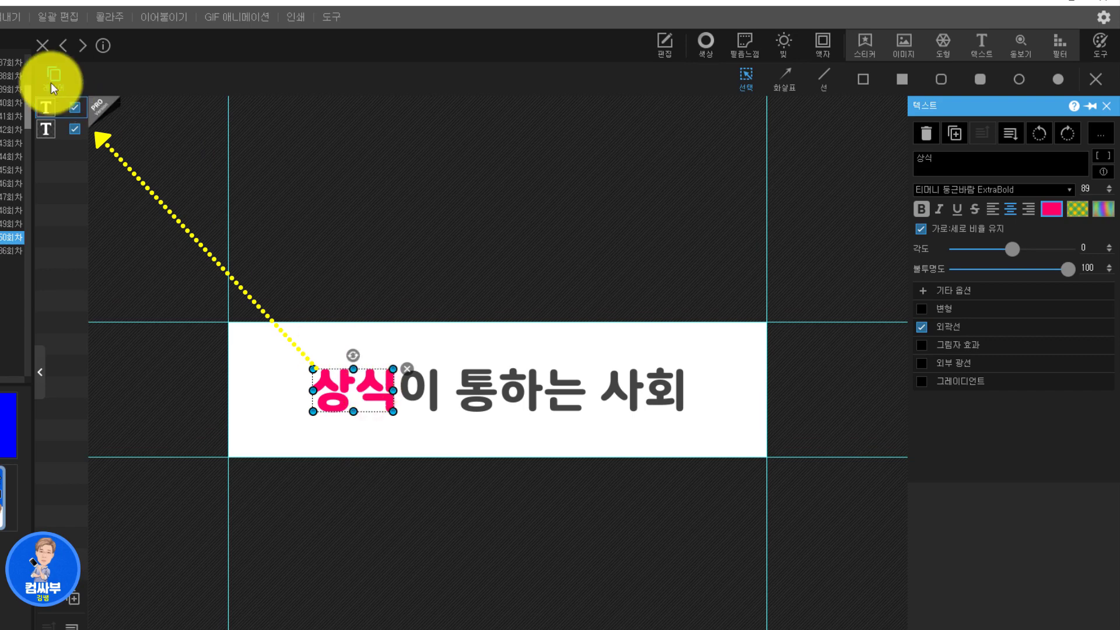
click(75, 107)
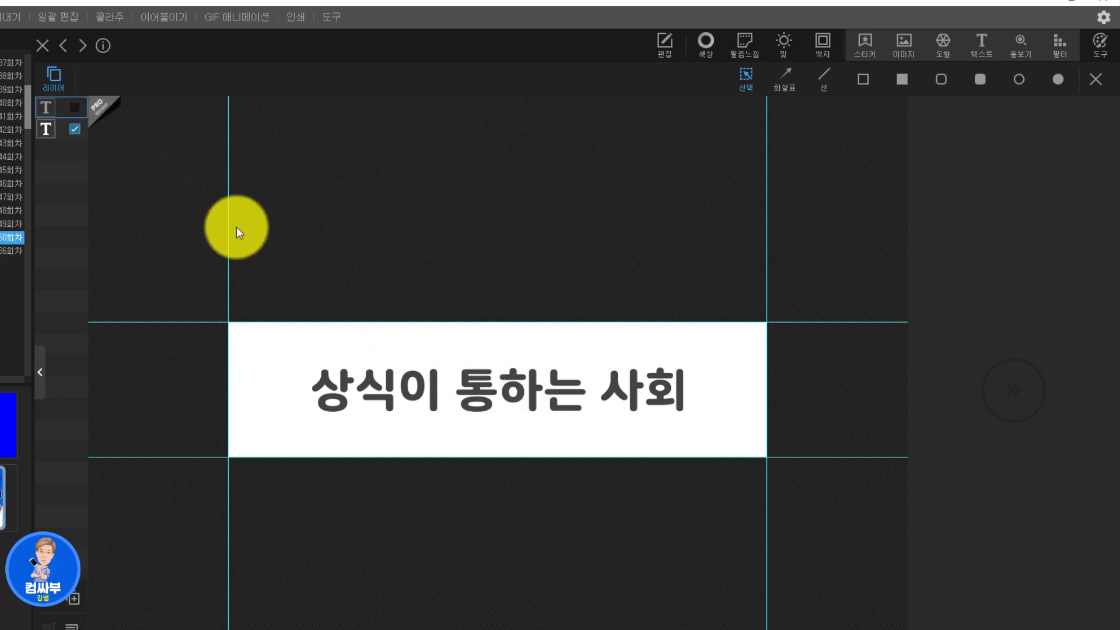
click(72, 108)
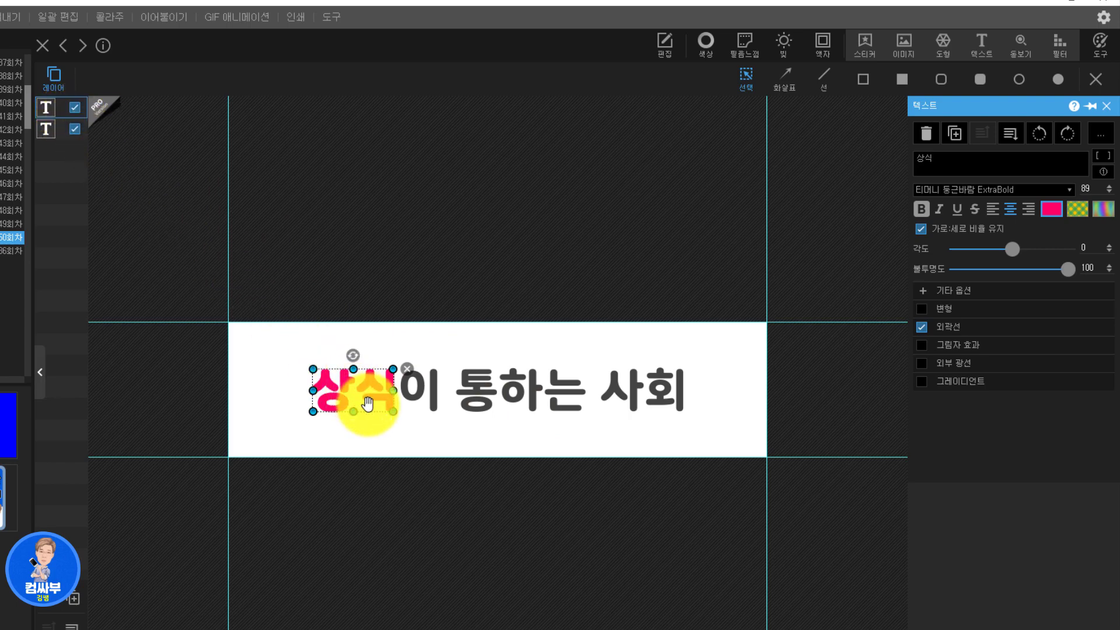
Step: View the text colour palette of the pink 상식 text and clear the selection without choosing a colour
click(1050, 210)
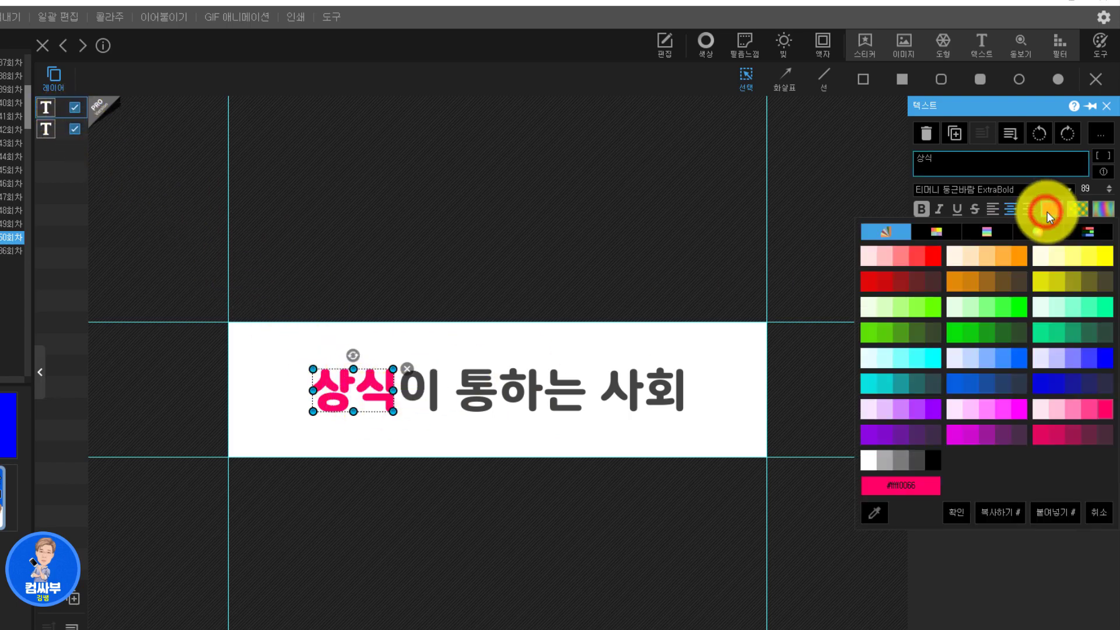
click(800, 240)
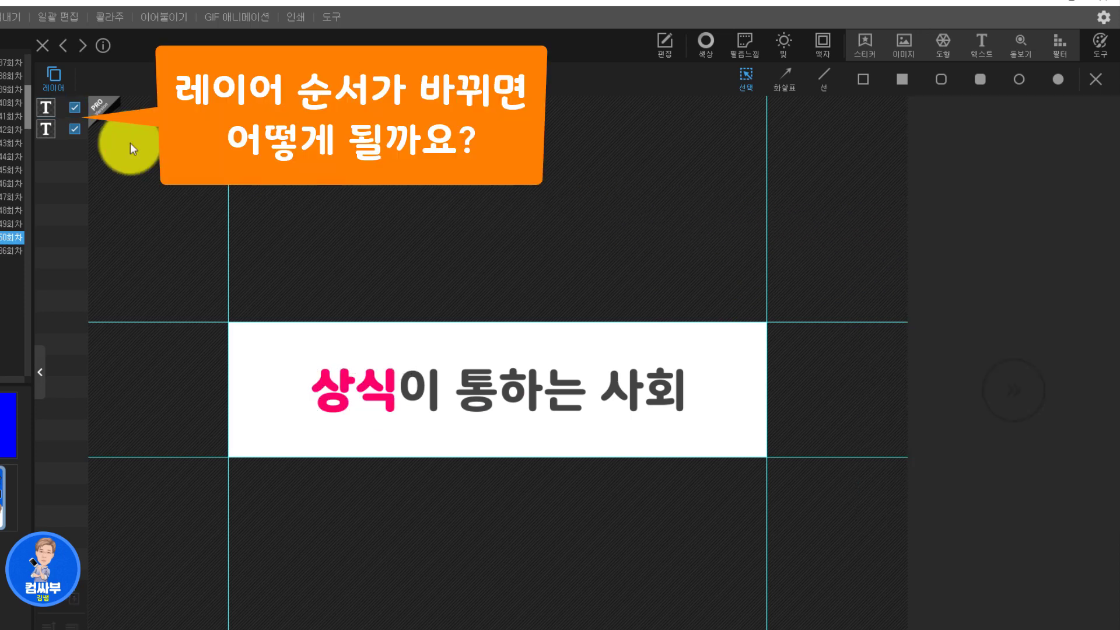
Step: Move the gray 상식이 통하는 사회 text layer above the pink 상식 text layer
click(50, 98)
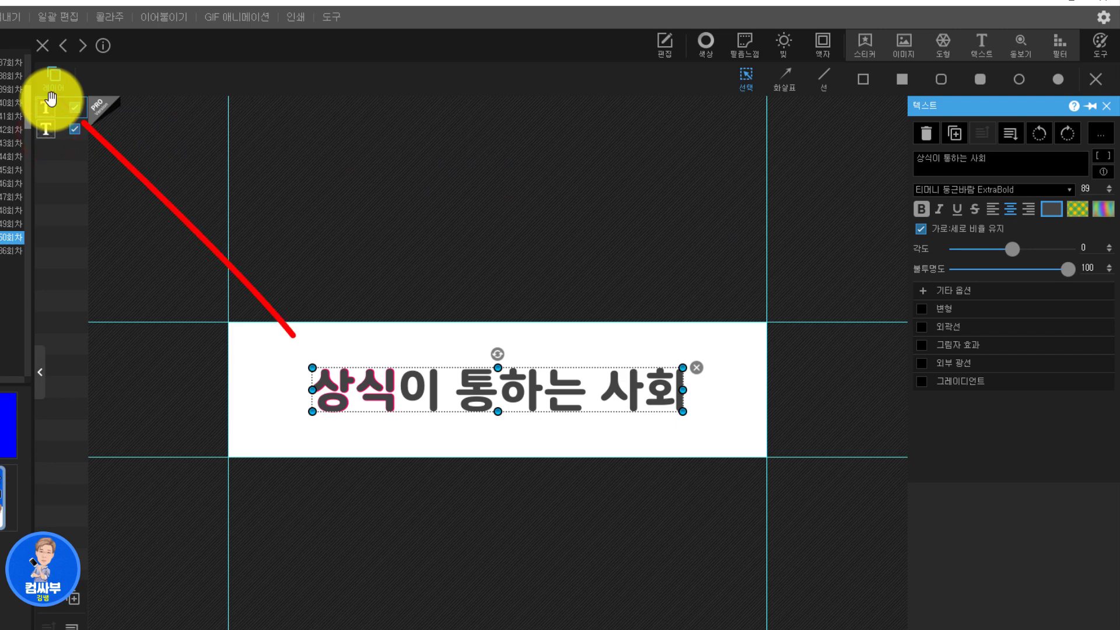